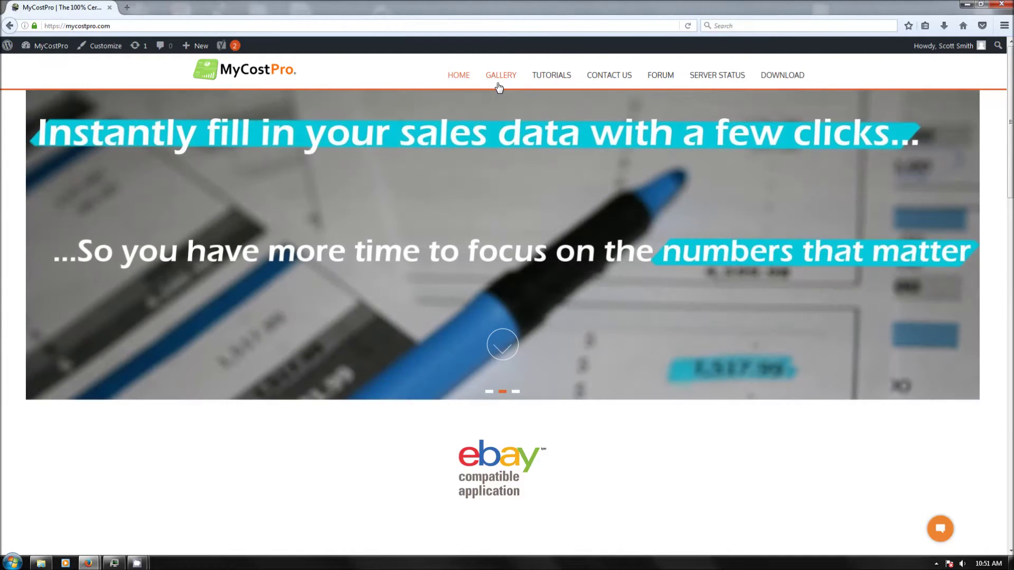
- Redeem a MyCostPro download code with the eBay user ID, then check the downloaded MyCostPro(3).xlsm
click(781, 77)
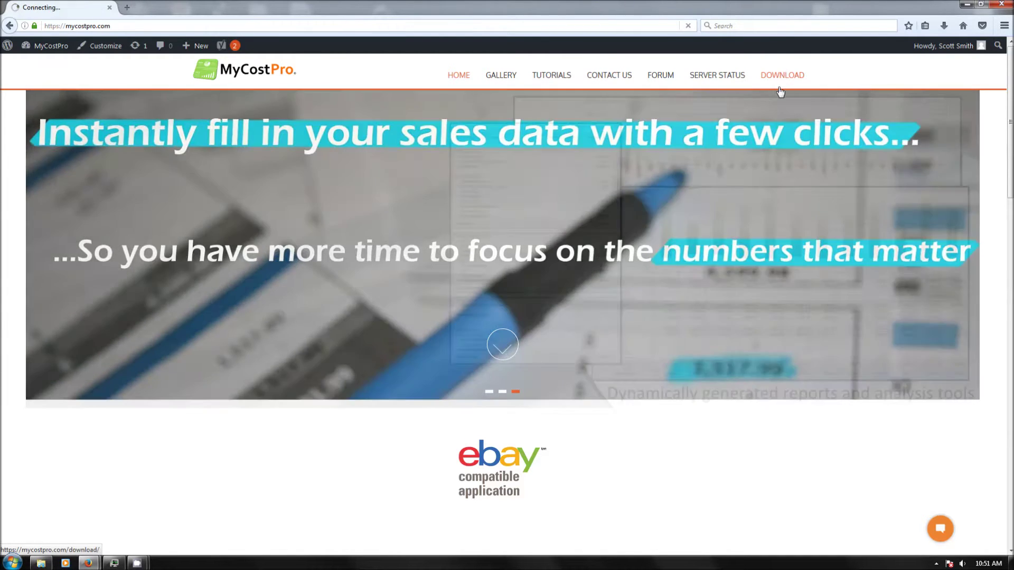
scroll(710, 220, down, 20)
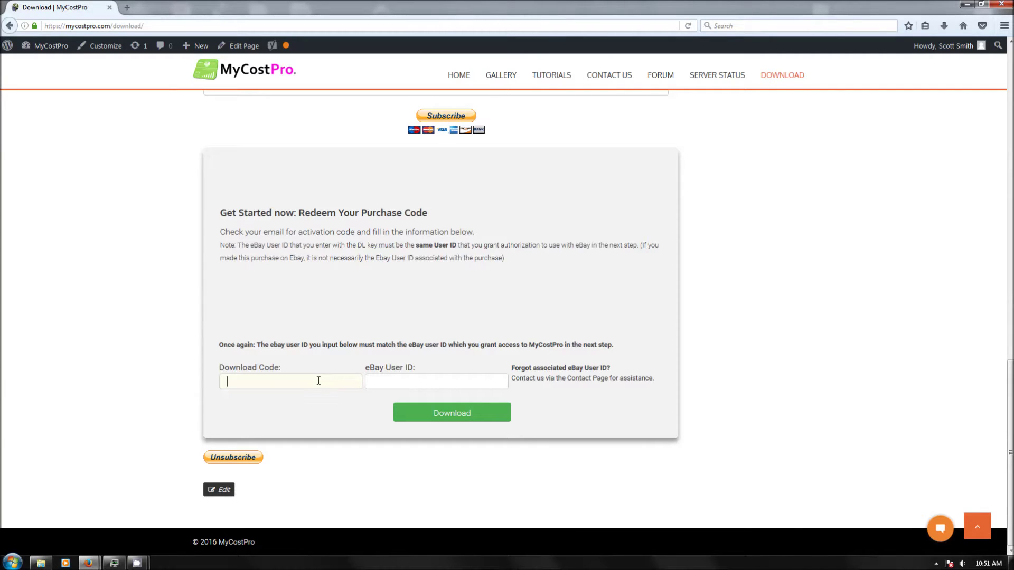
text(laksdjf;jkadsflkj)
key(Tab)
text(userid)
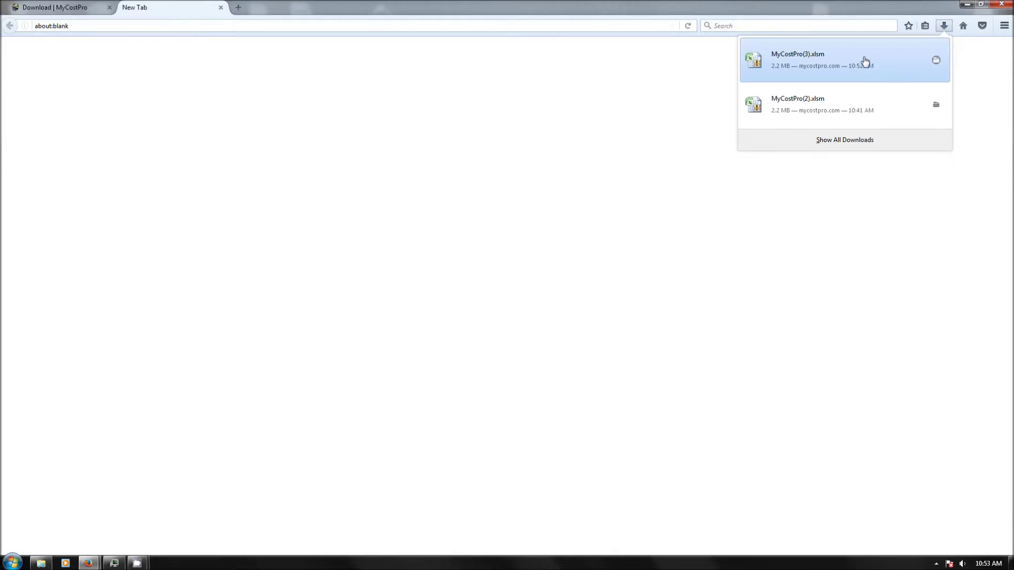
click(959, 4)
- Paste the downloaded MyCostPro(3).xlsm onto the desktop and open it in Excel
click(959, 4)
right_click(452, 290)
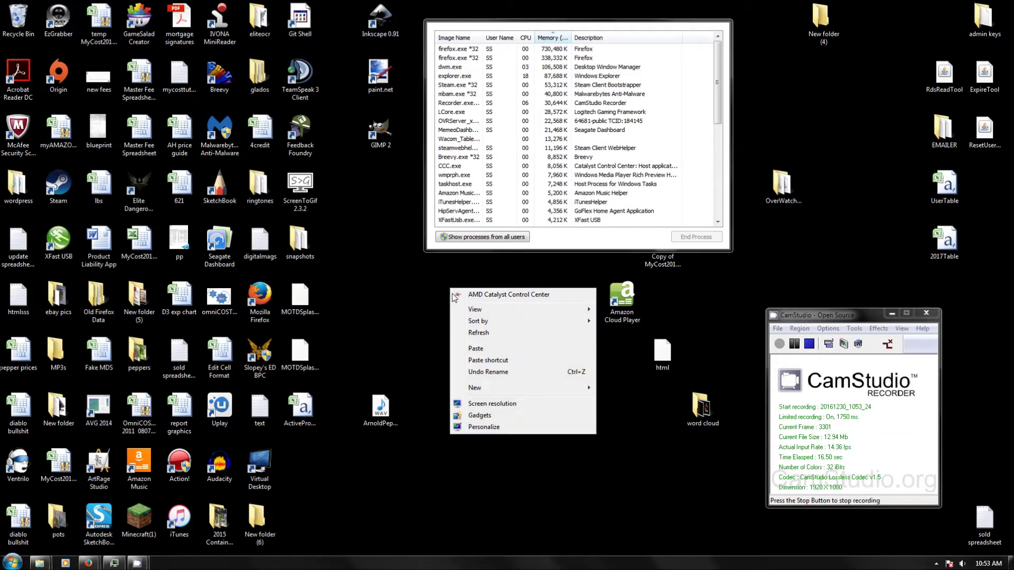
click(475, 349)
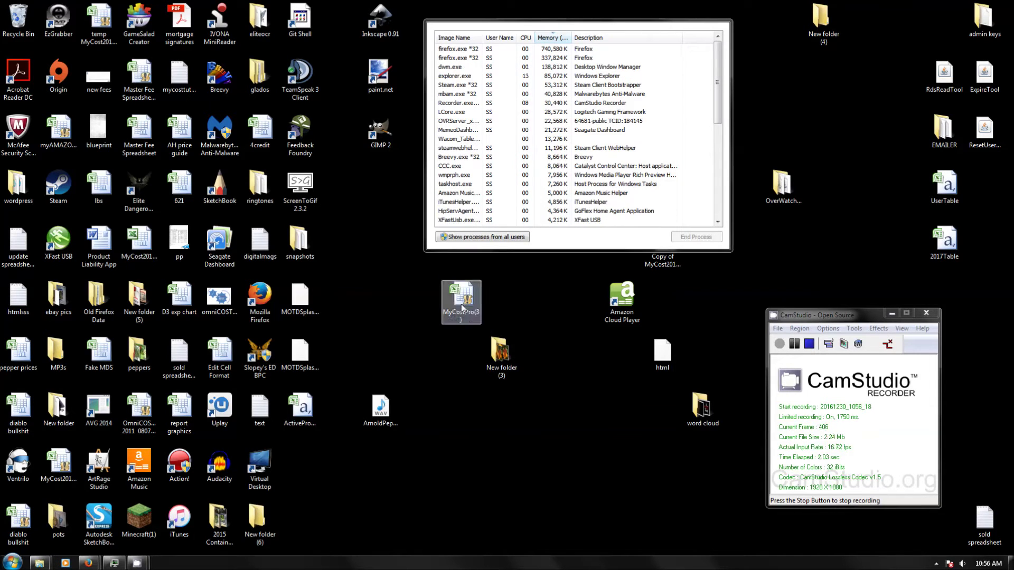
click(462, 308)
double_click(462, 307)
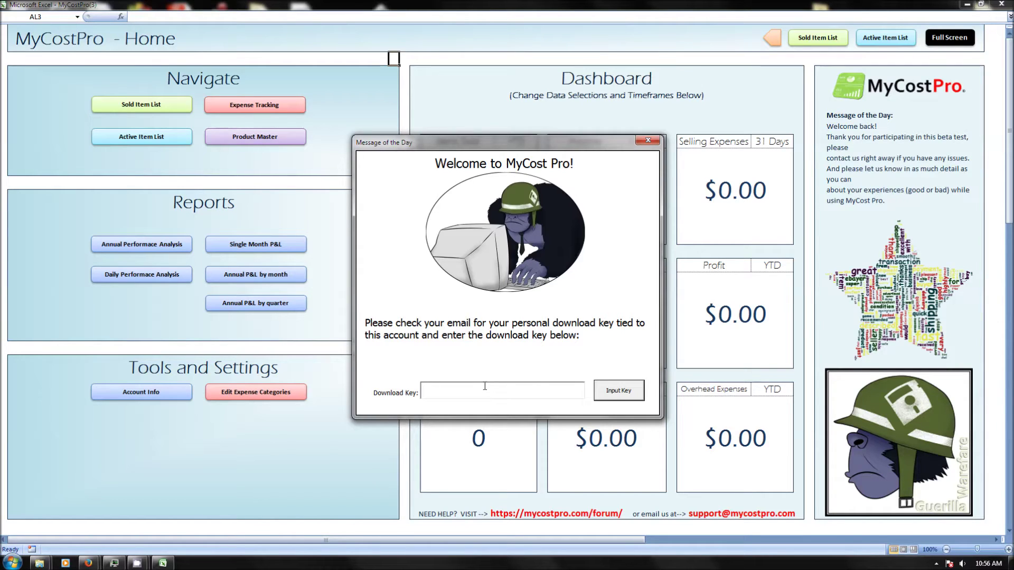
- Enter the download key, acknowledge the eBay validation notice, and start linking with Get Started
click(510, 389)
text(asdfasdfasdf)
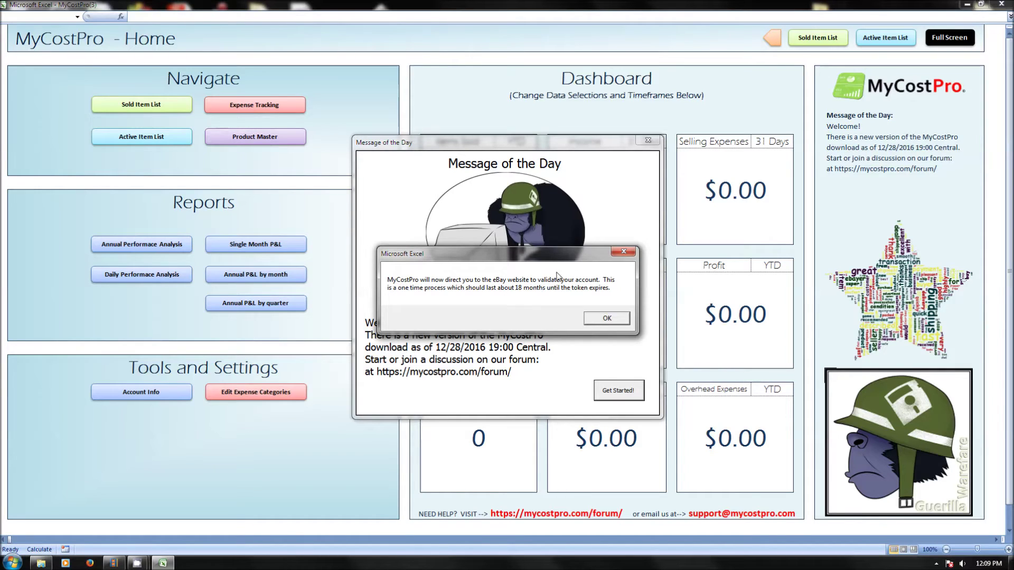
click(606, 319)
click(595, 389)
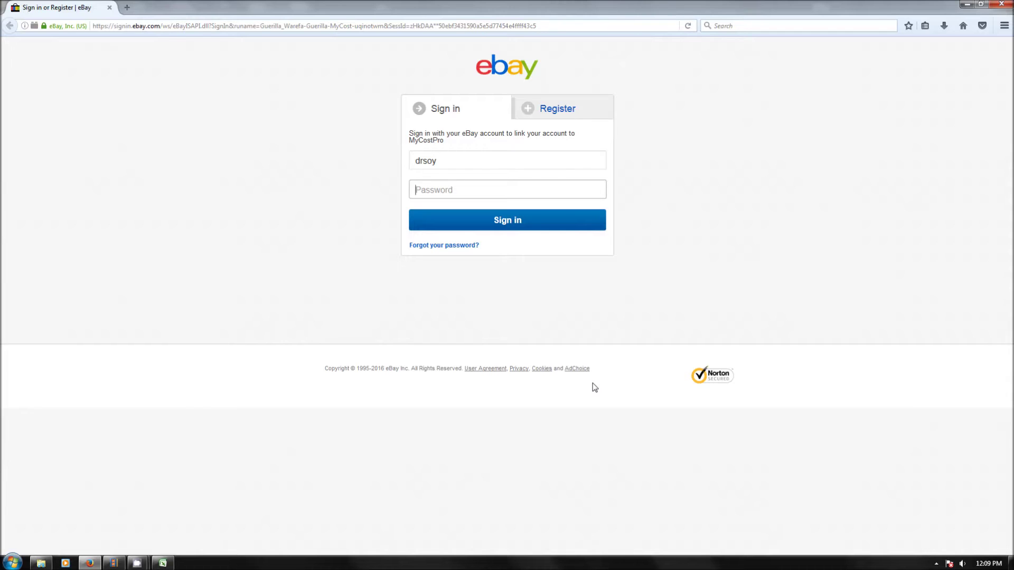
- Sign in to eBay with the user ID and password, agree to link MyCostPro, then close Firefox
click(487, 159)
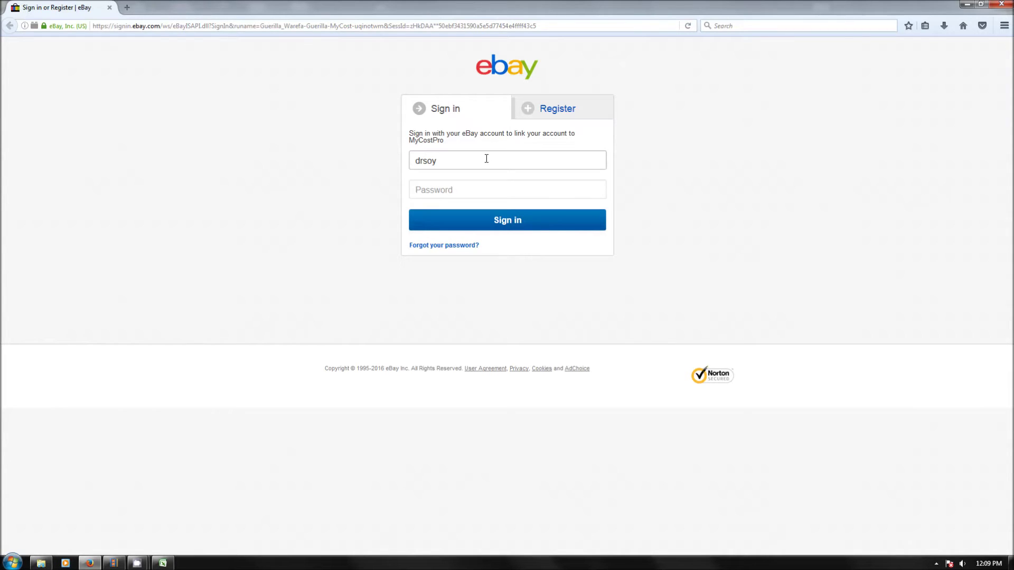
key(BackSpace)
key(BackSpace)
key(BackSpace)
key(BackSpace)
key(BackSpace)
text(userid)
key(Tab)
text(*****)
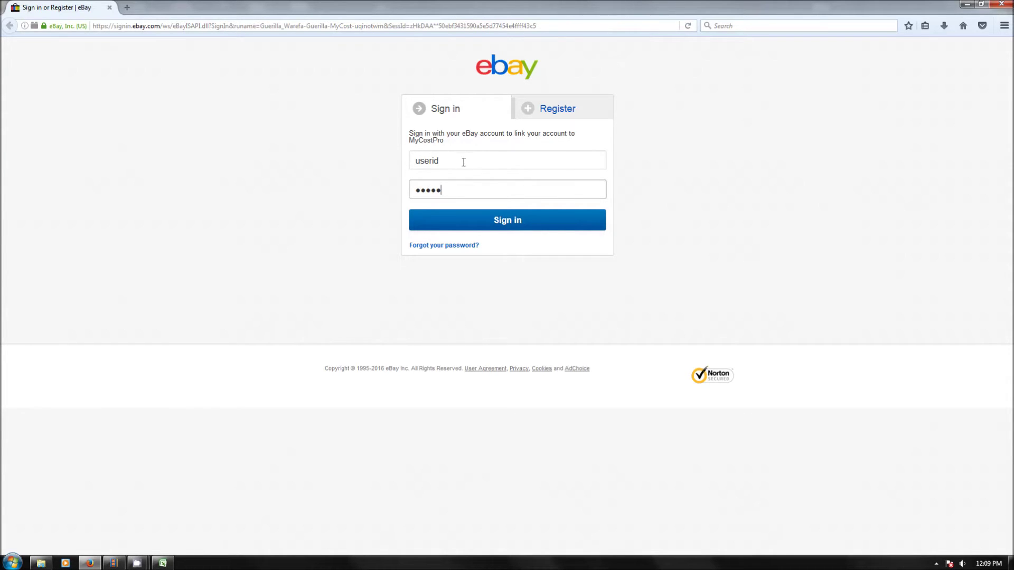
drag(464, 160, 398, 161)
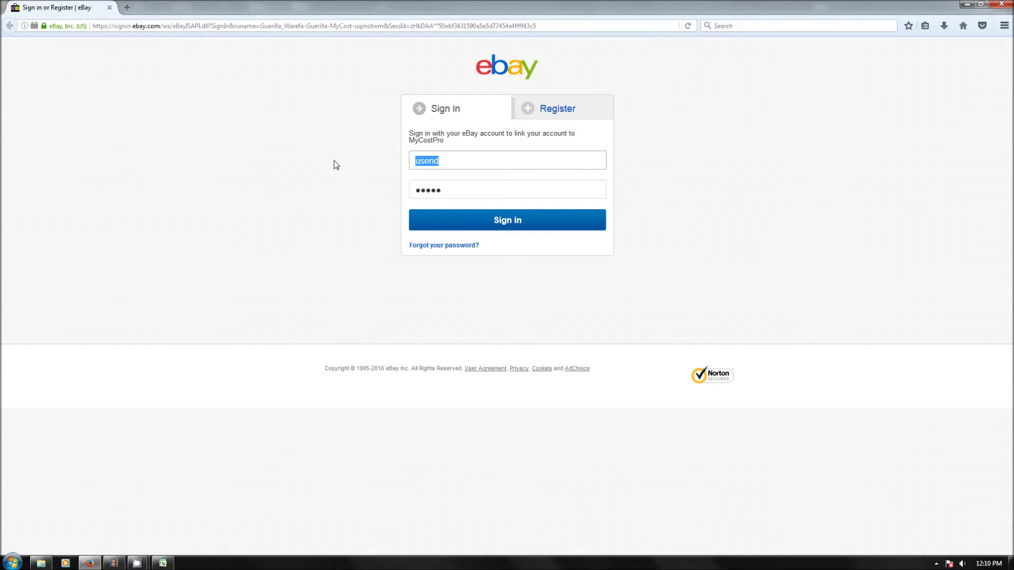
click(510, 221)
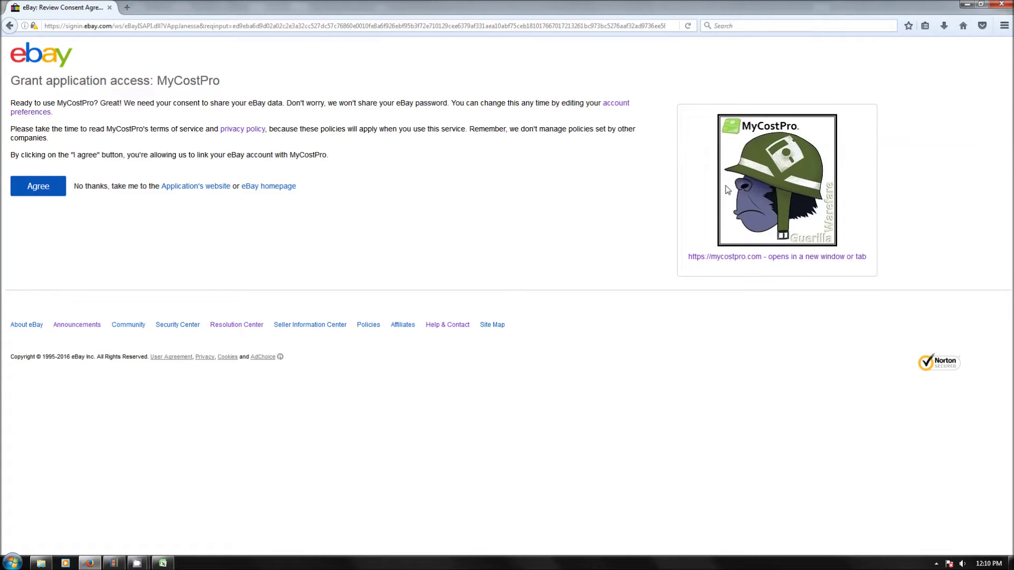
click(38, 189)
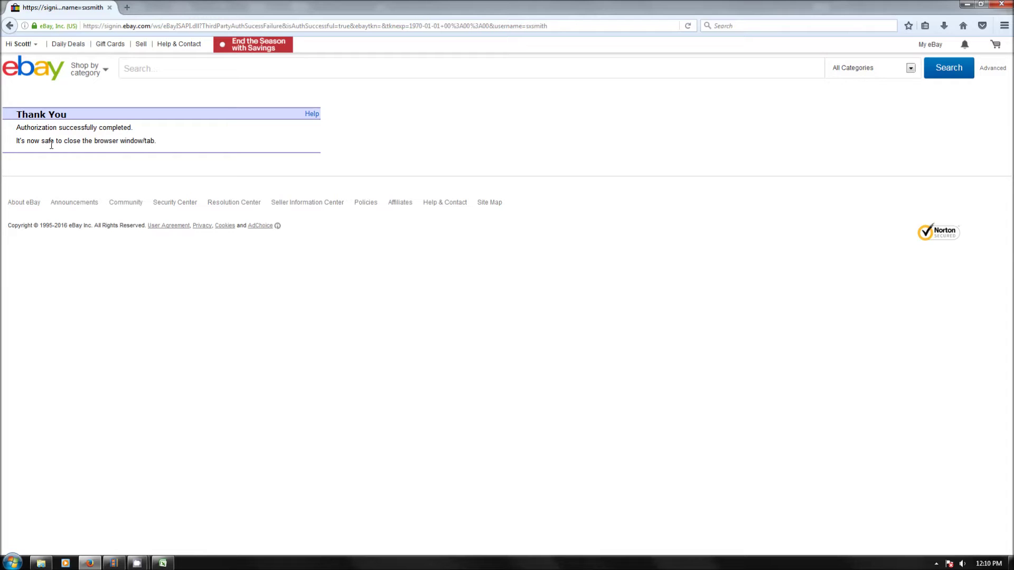
click(1007, 4)
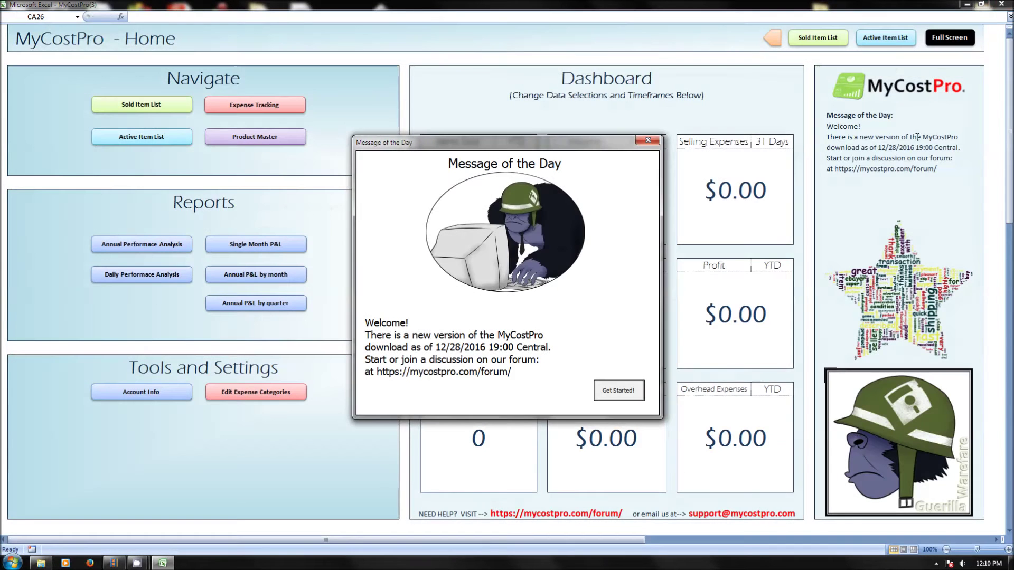
- Dismiss the Message of the Day, open the Sold Item List, and download sales from eBay
click(636, 392)
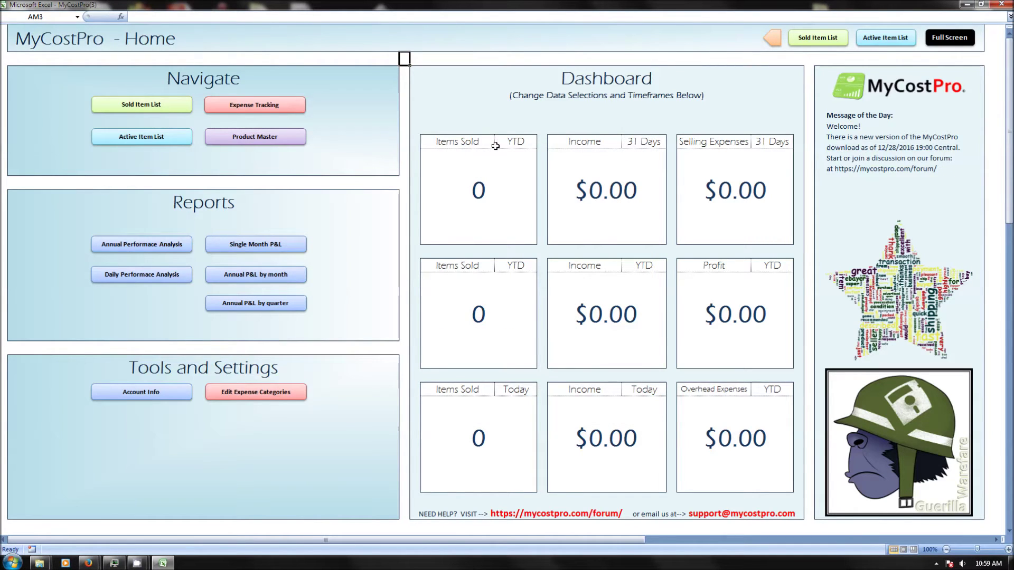
click(142, 105)
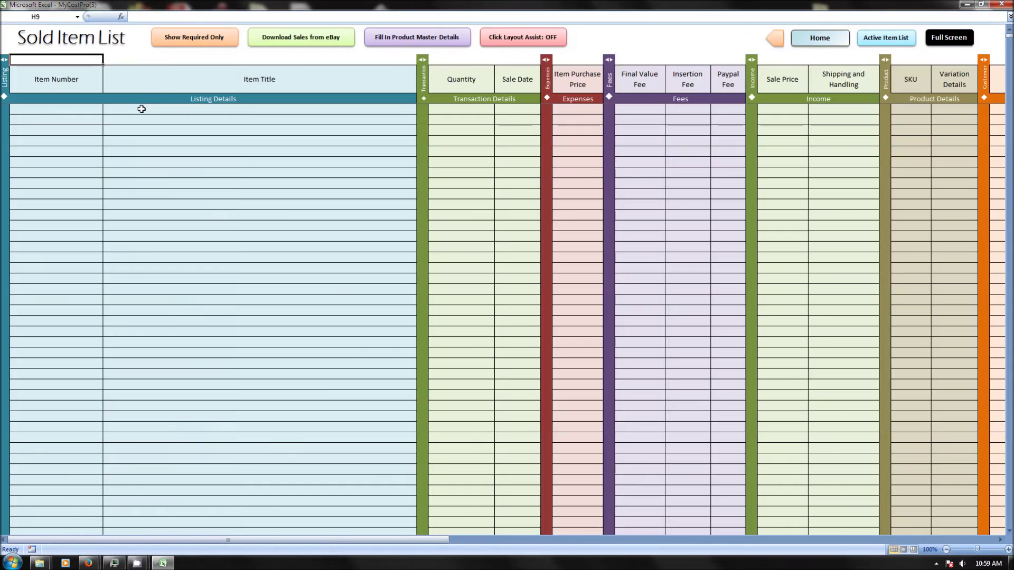
click(313, 47)
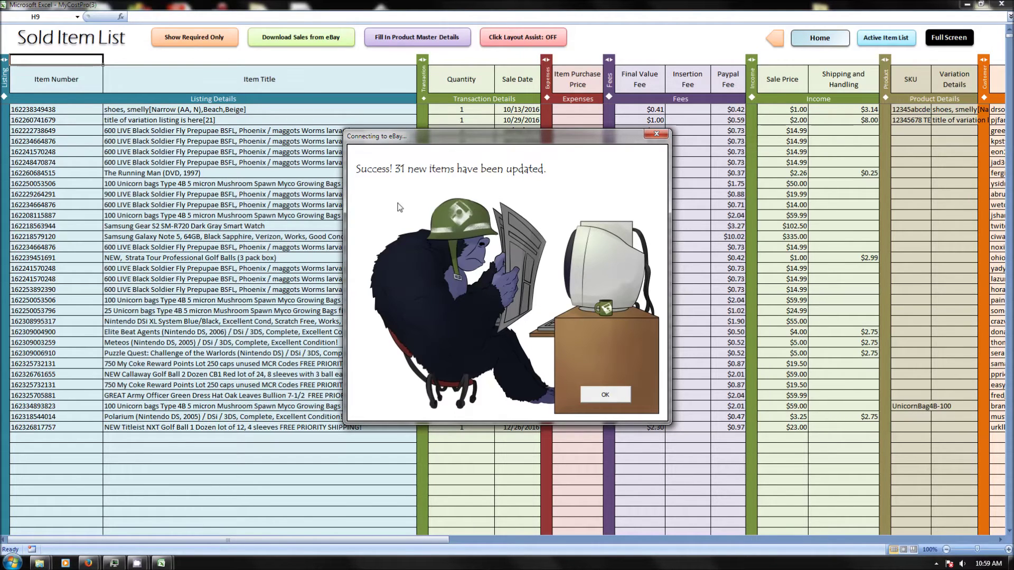
- Close the success message confirming 31 sold items were downloaded
click(608, 394)
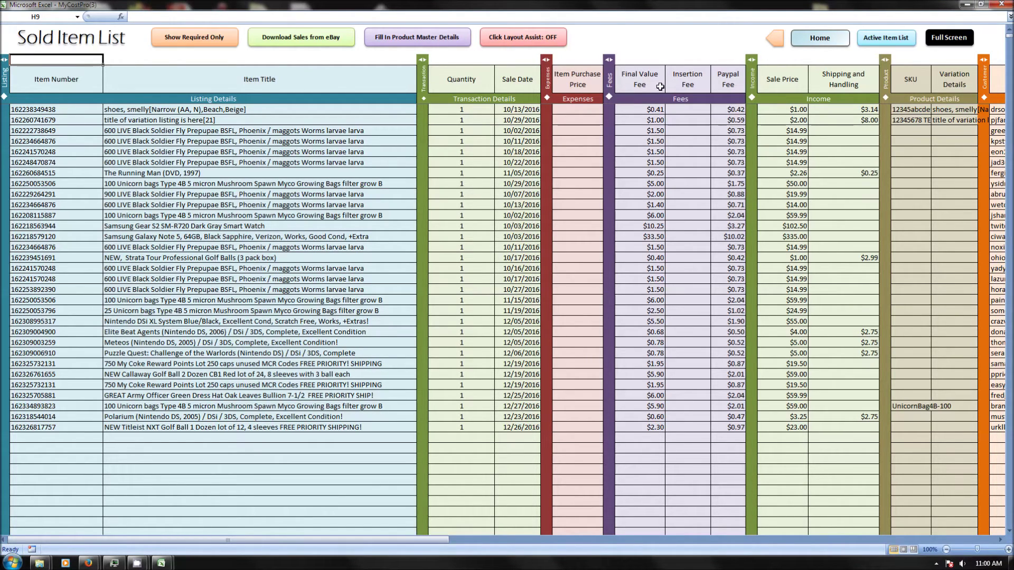
- Turn on Click Layout Assist and try collapsing the Customer, Income and Transaction Details groups
click(528, 42)
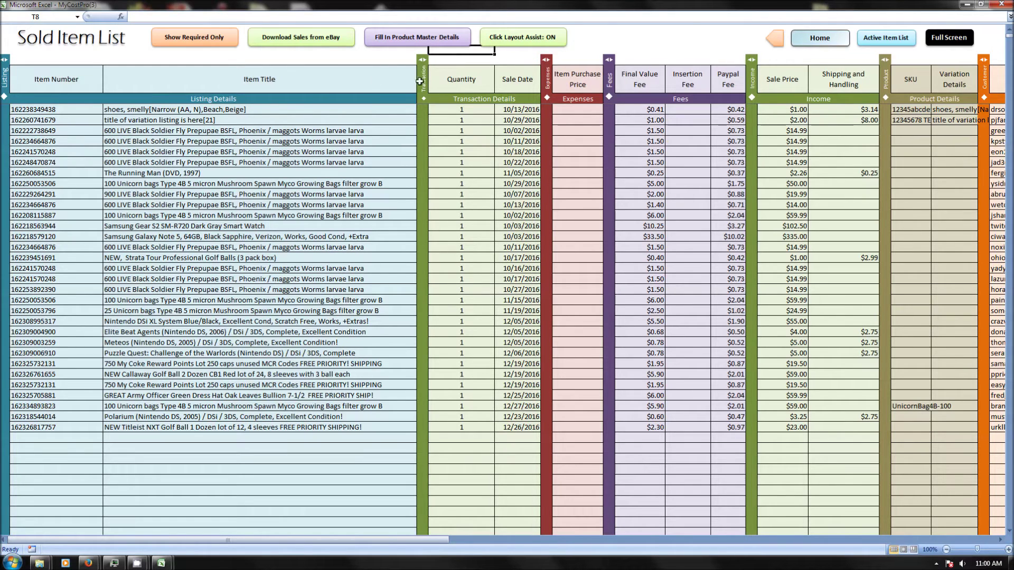
click(983, 77)
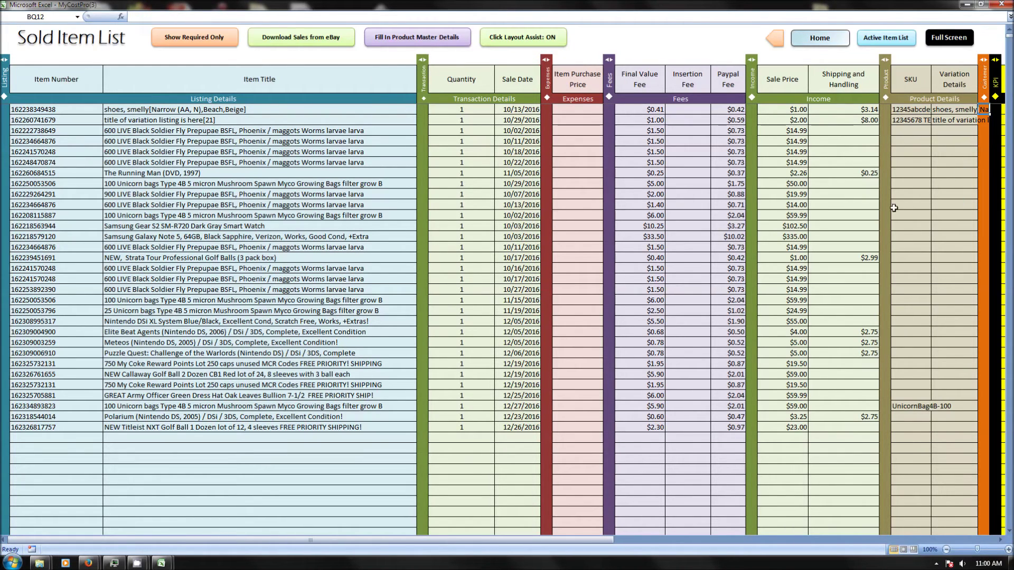
click(751, 80)
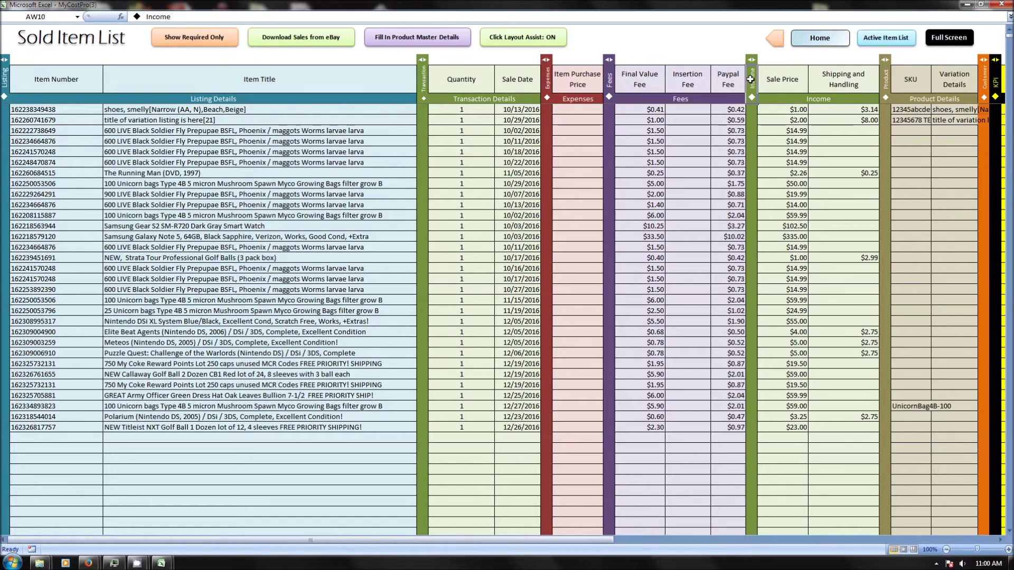
click(751, 80)
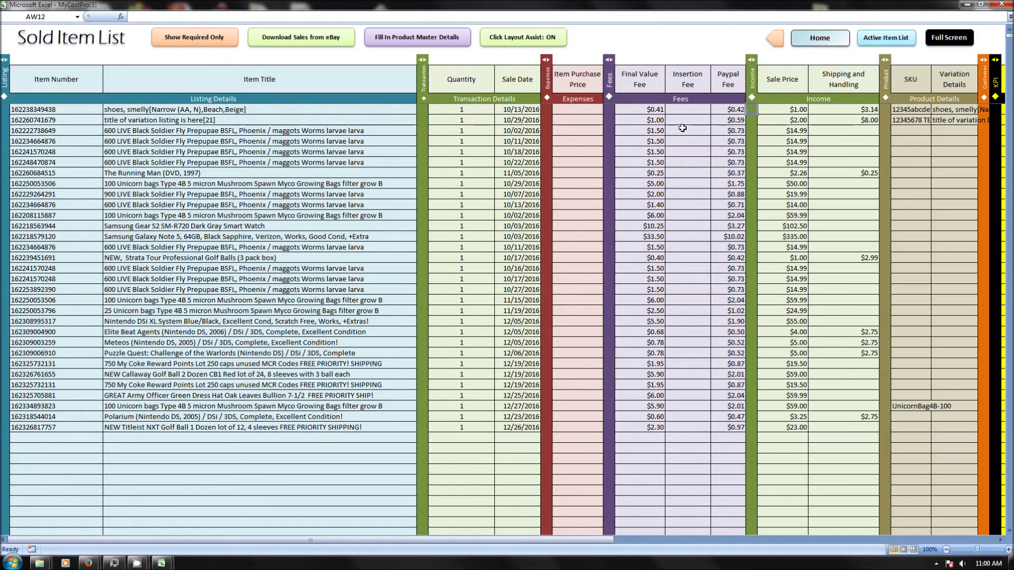
click(527, 44)
click(551, 75)
click(610, 76)
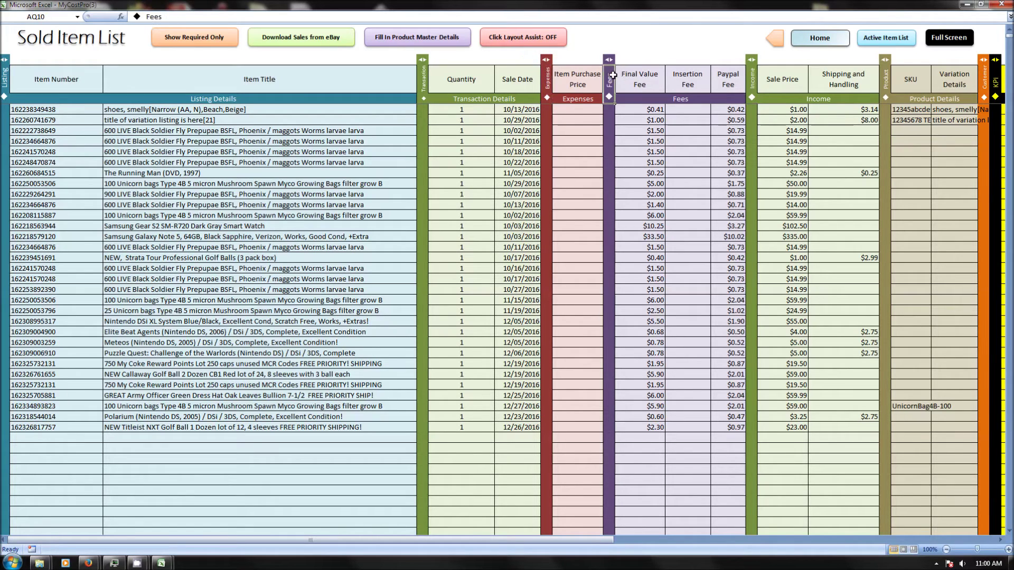
click(752, 78)
click(510, 38)
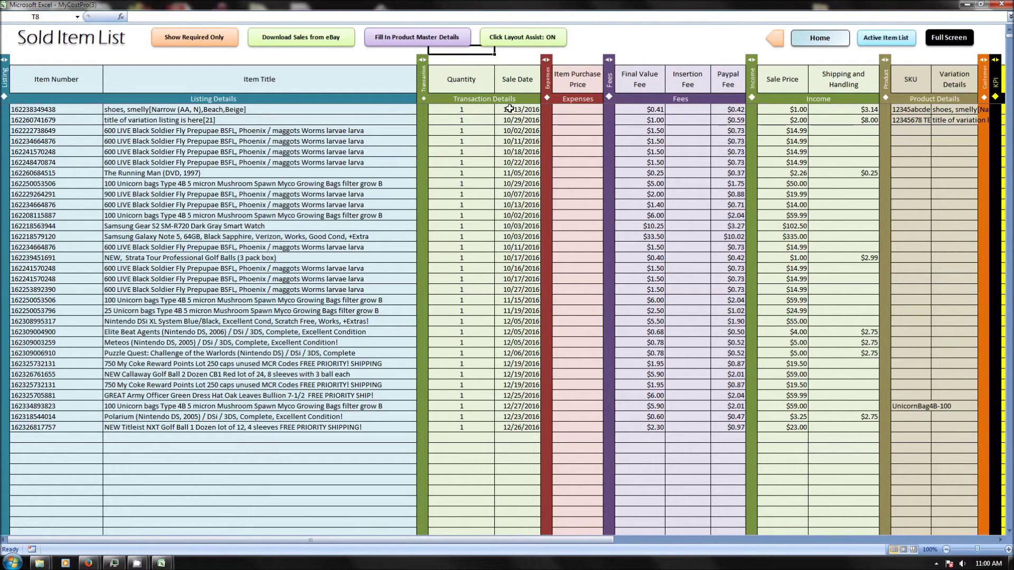
click(454, 99)
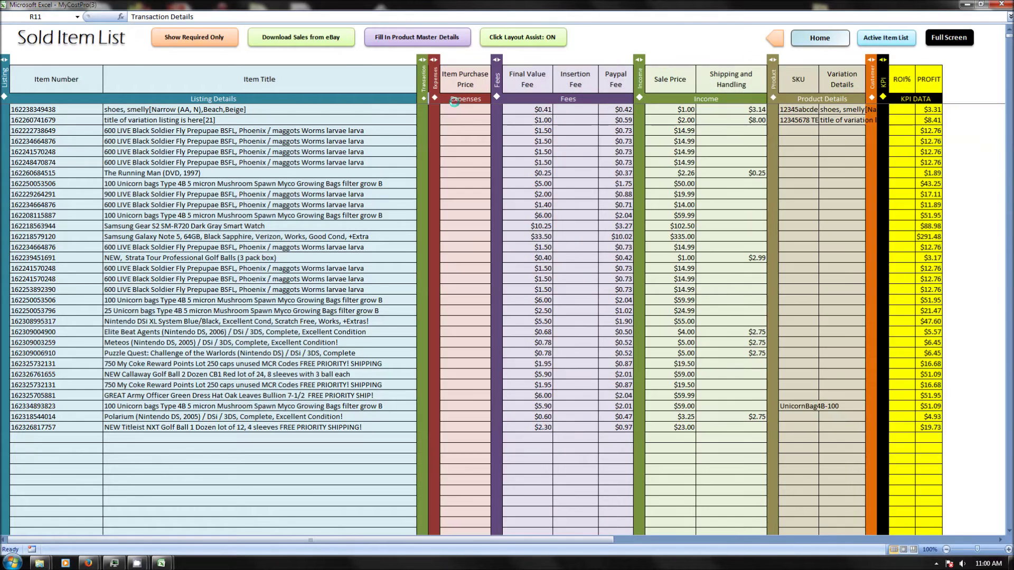
click(421, 81)
click(431, 97)
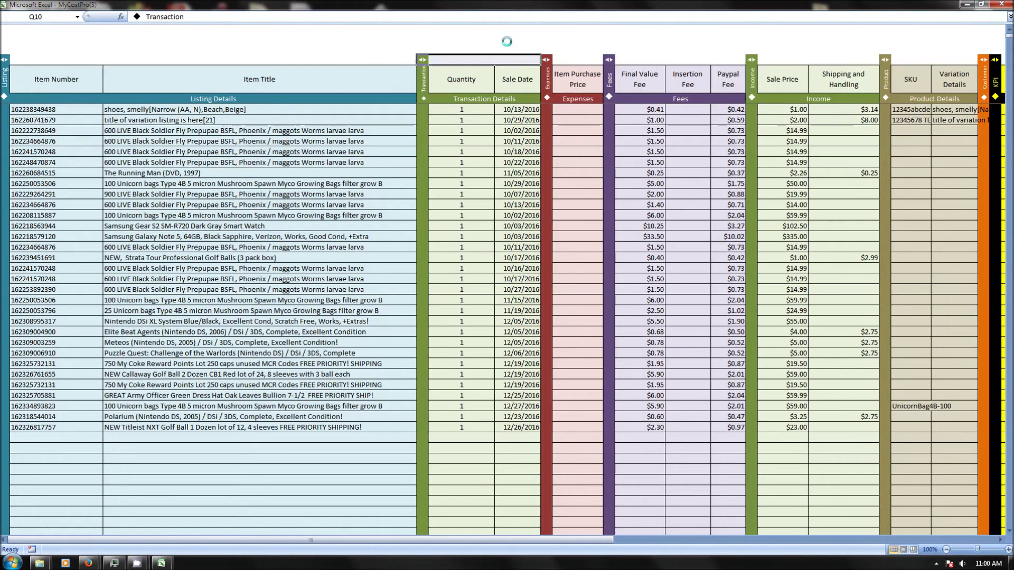
- Narrow the Quantity, Sale Date, Final Value, Insertion, Paypal Fee, Variation Details and SKU columns
click(464, 80)
click(460, 80)
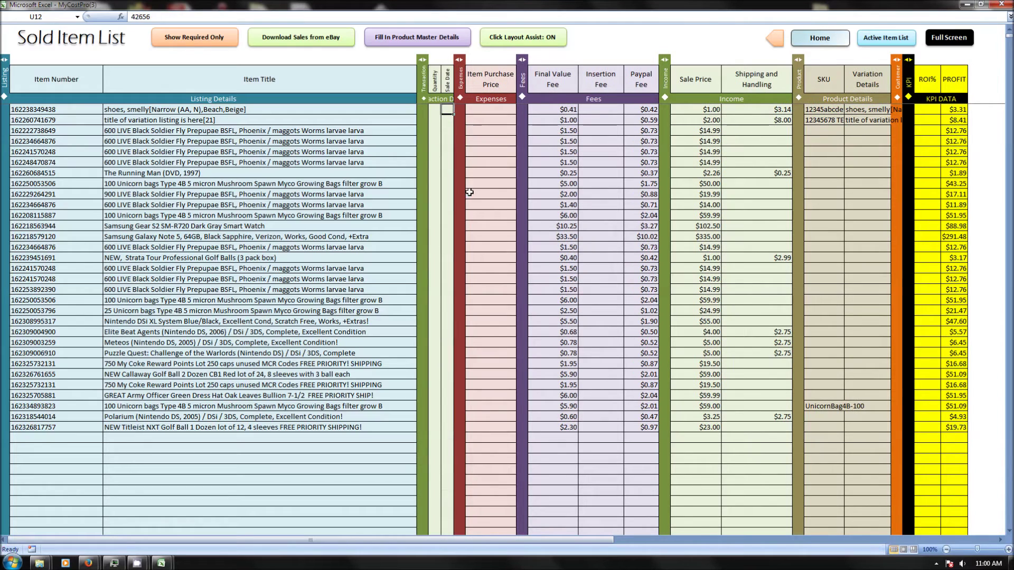
click(558, 74)
click(563, 77)
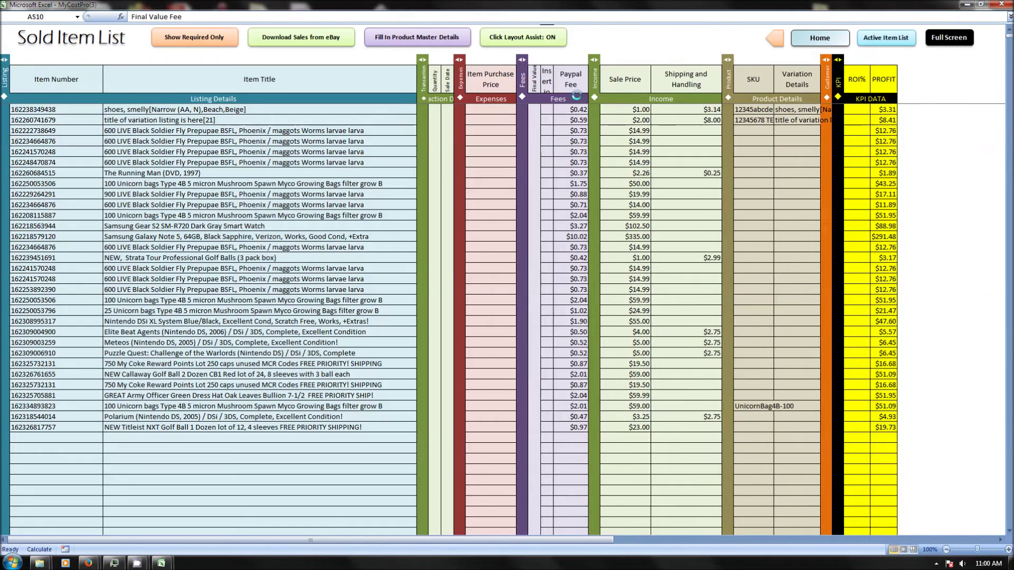
click(567, 77)
click(782, 89)
click(731, 80)
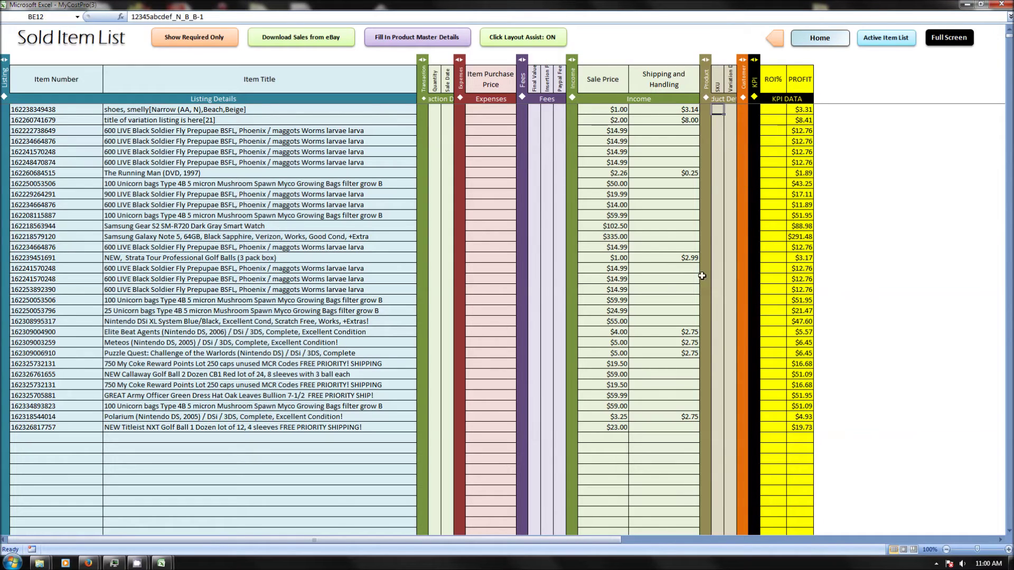
- Remove the 'h' marker above Product Name so it stays visible when Listing Details collapses
click(4, 61)
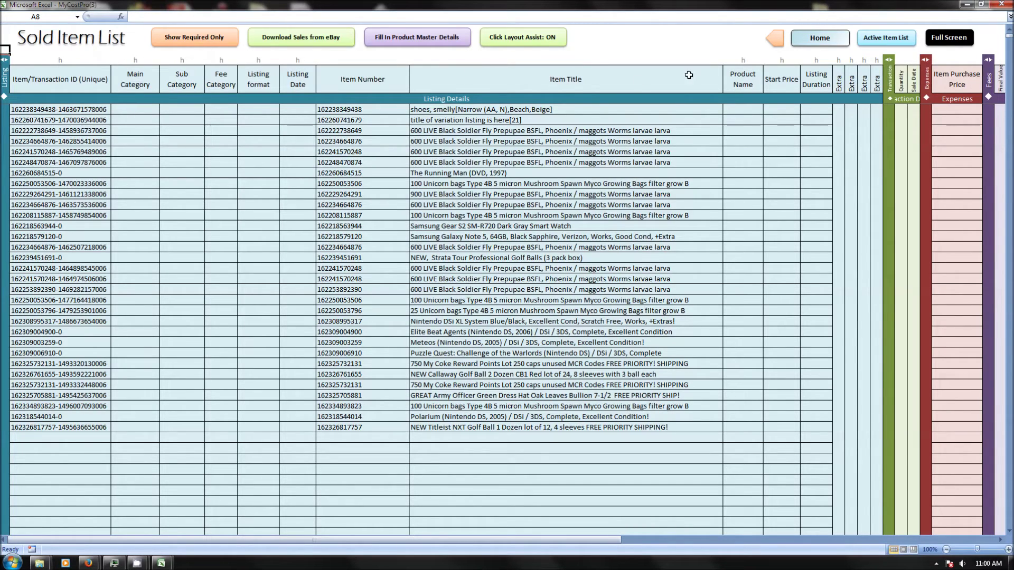
click(750, 60)
key(Delete)
click(5, 59)
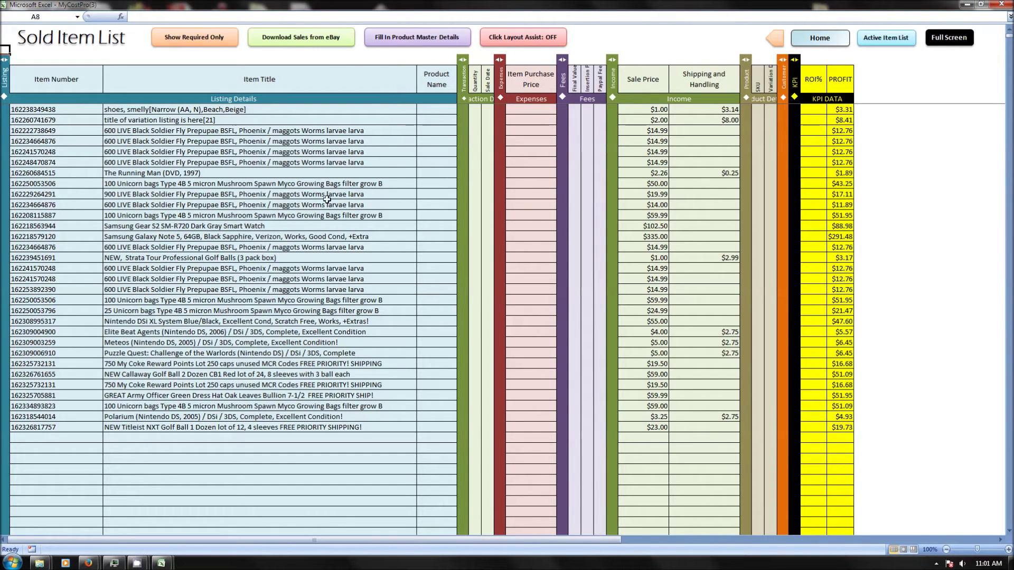
- Widen the Quantity, Sale Date, Final Value Fee and Paypal Fee columns again
click(475, 78)
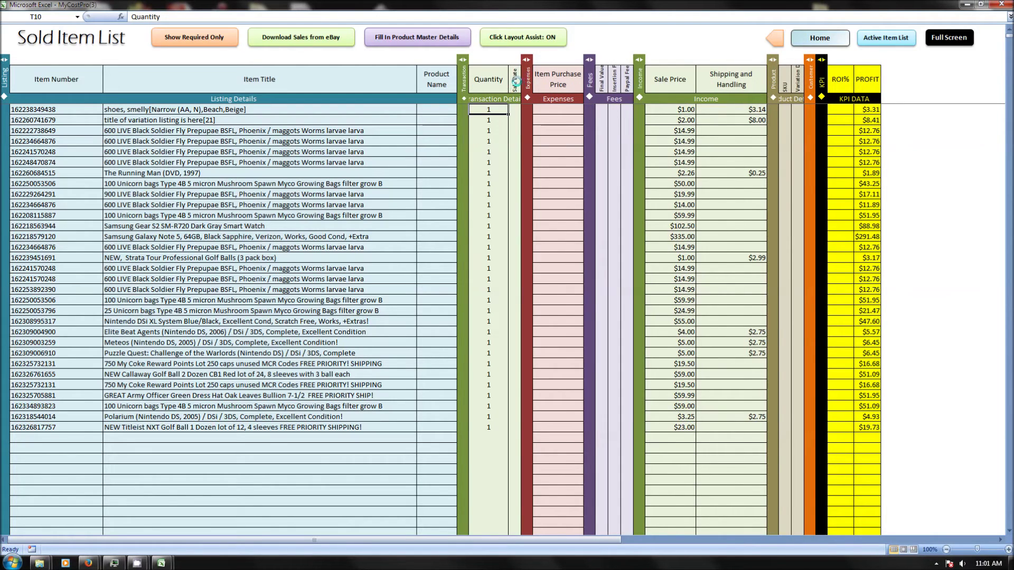
click(515, 80)
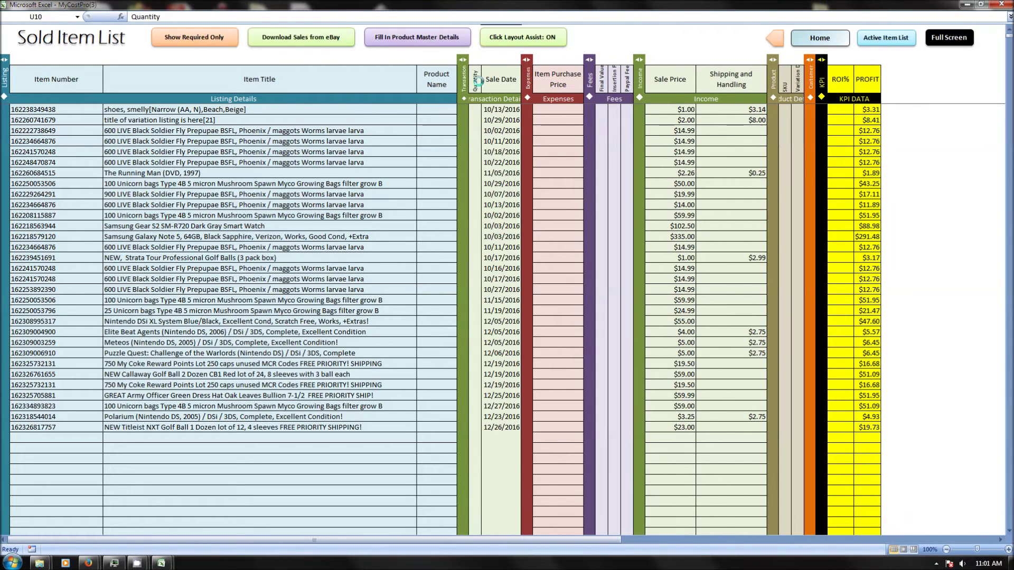
click(476, 80)
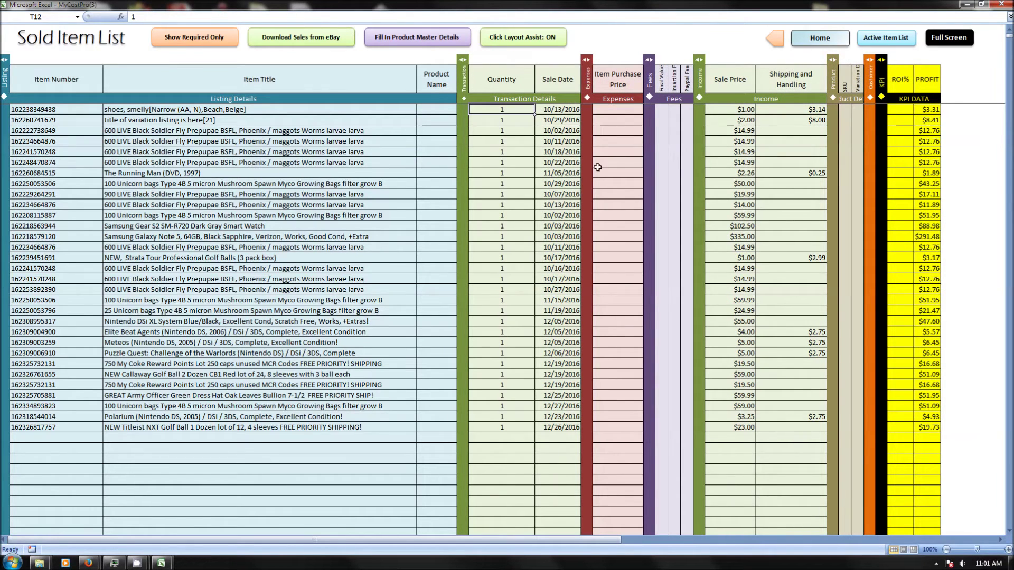
click(663, 79)
click(713, 84)
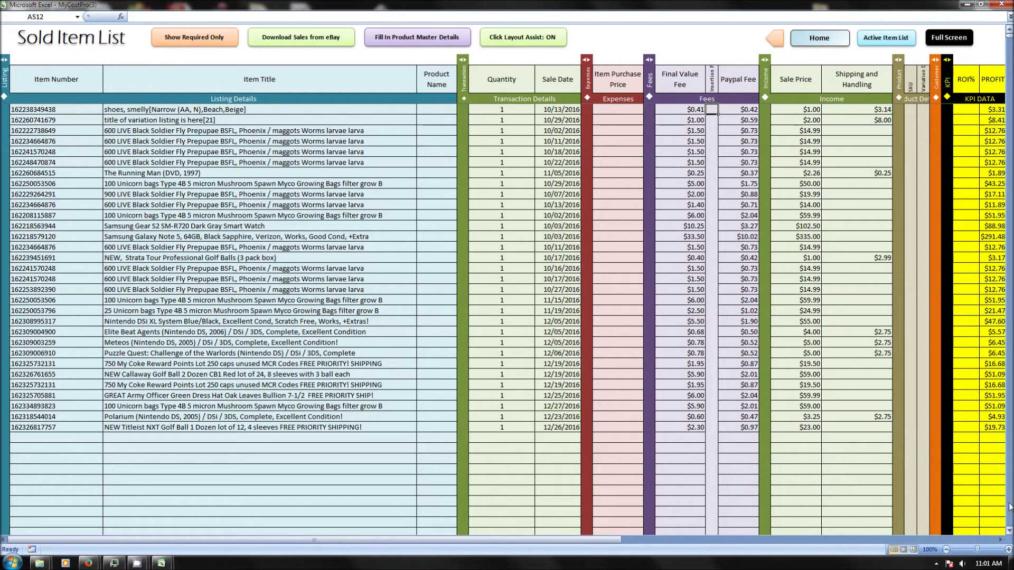
scroll(748, 413, right, 4)
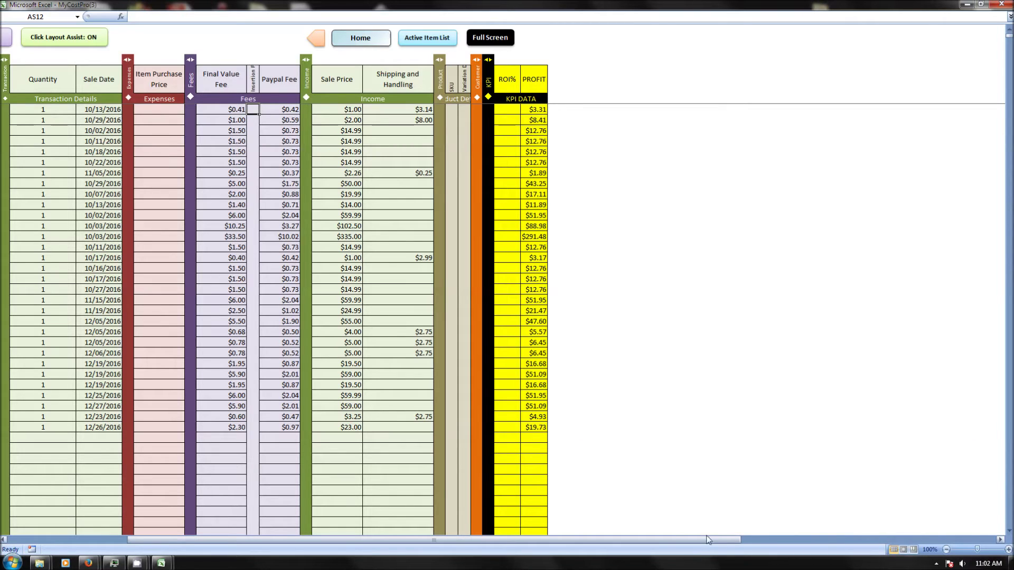
drag(707, 539, 639, 539)
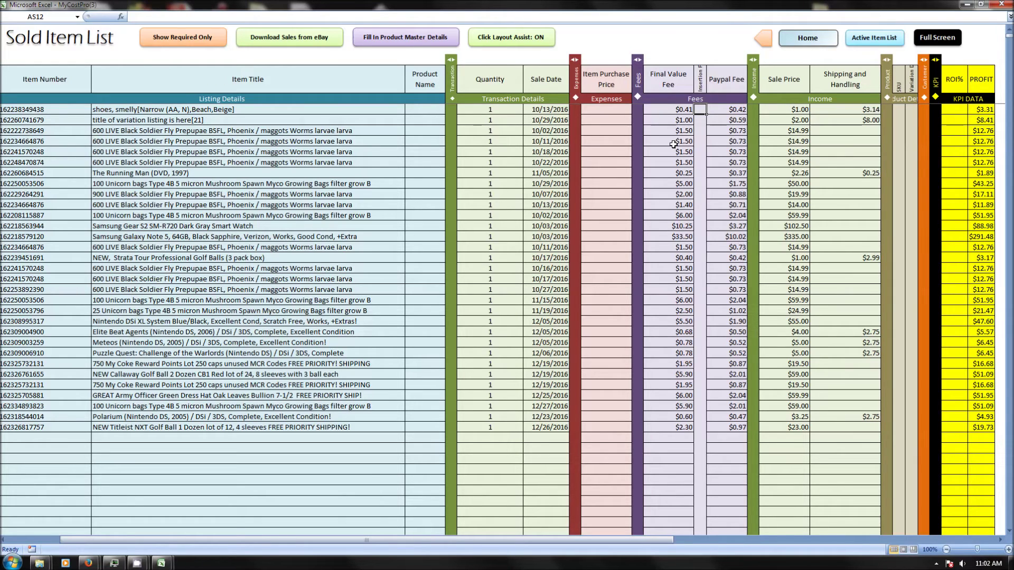
- Enter a $2.00 Item Purchase Price for the last sale, the Titleist golf balls
click(608, 110)
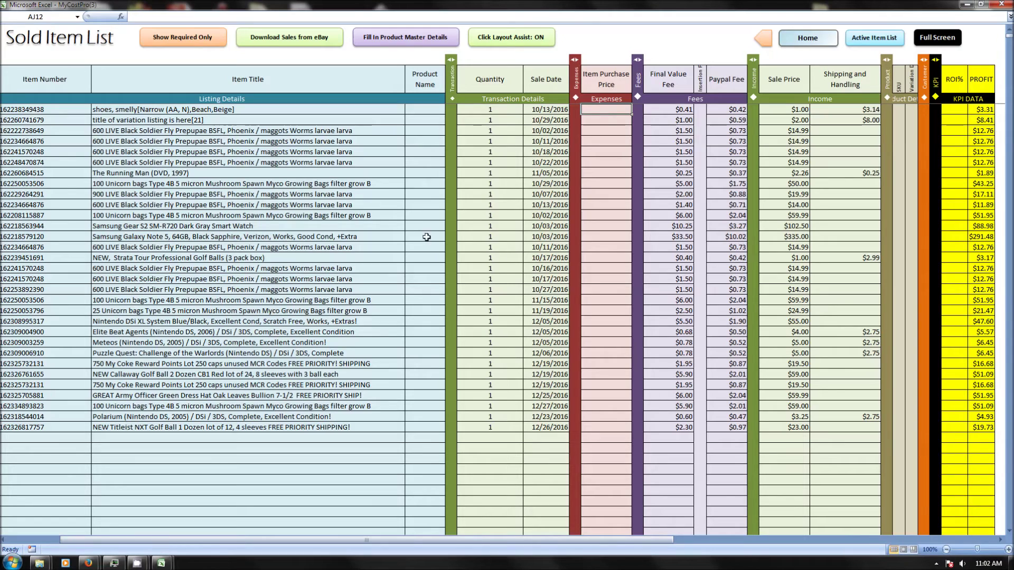
click(241, 269)
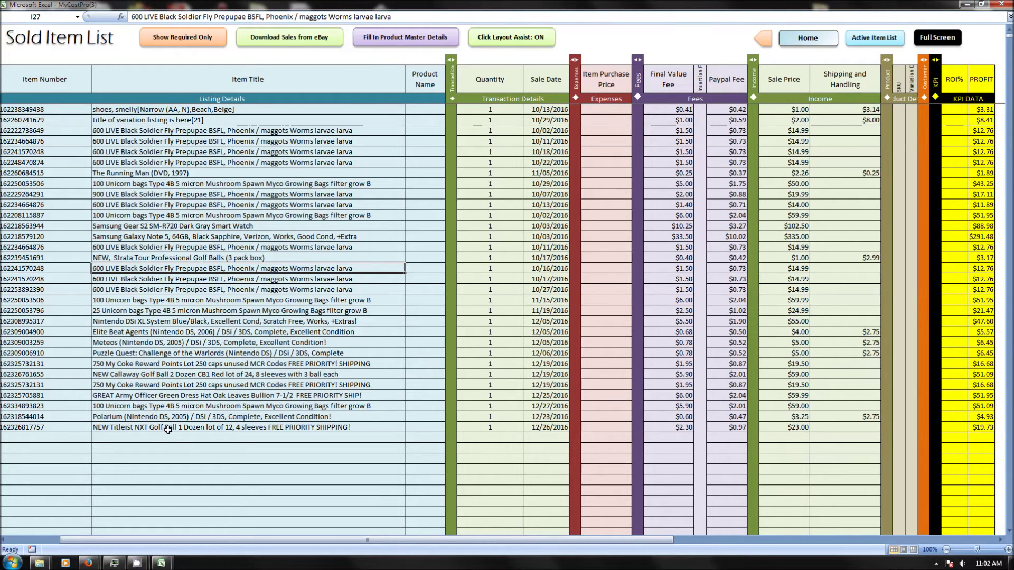
click(617, 427)
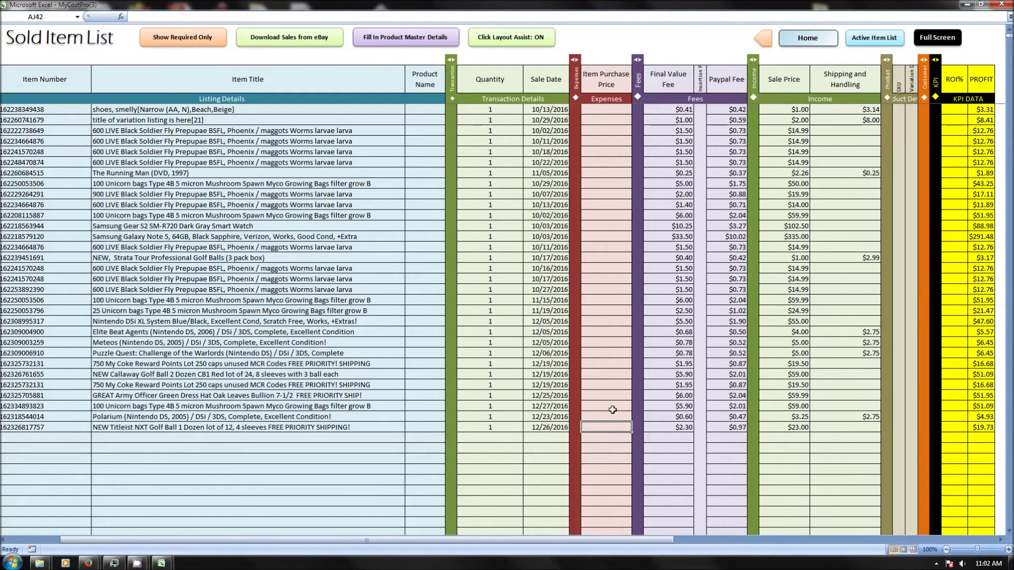
text(2)
click(604, 458)
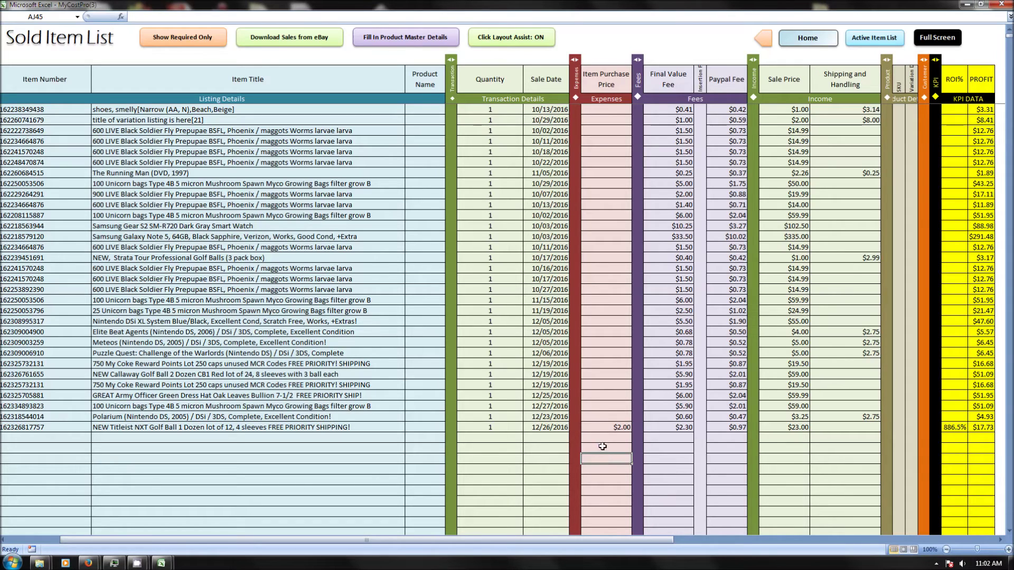
- Expand the Expenses group to show all cost columns and turn Click Layout Assist off
click(574, 59)
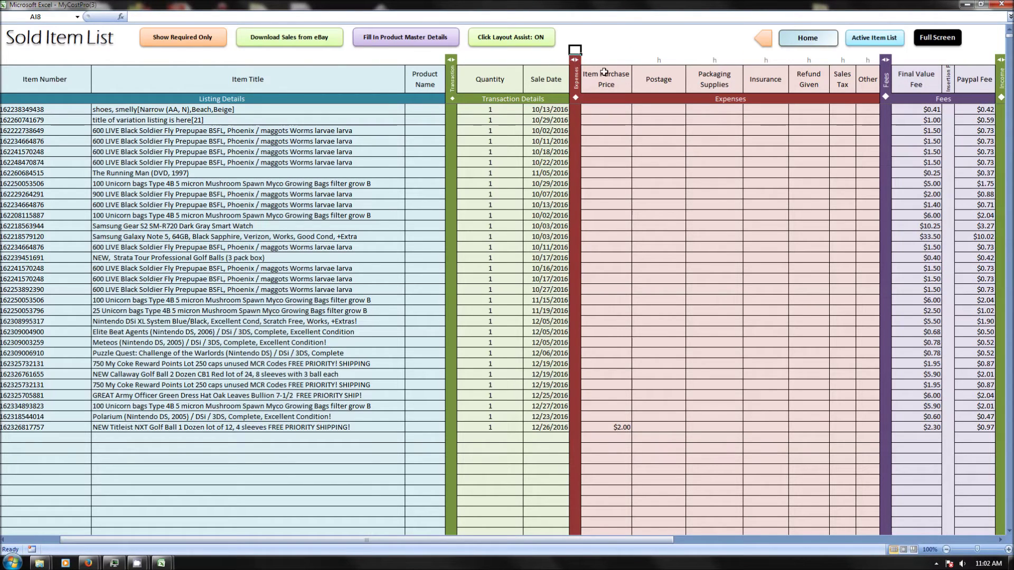
click(526, 48)
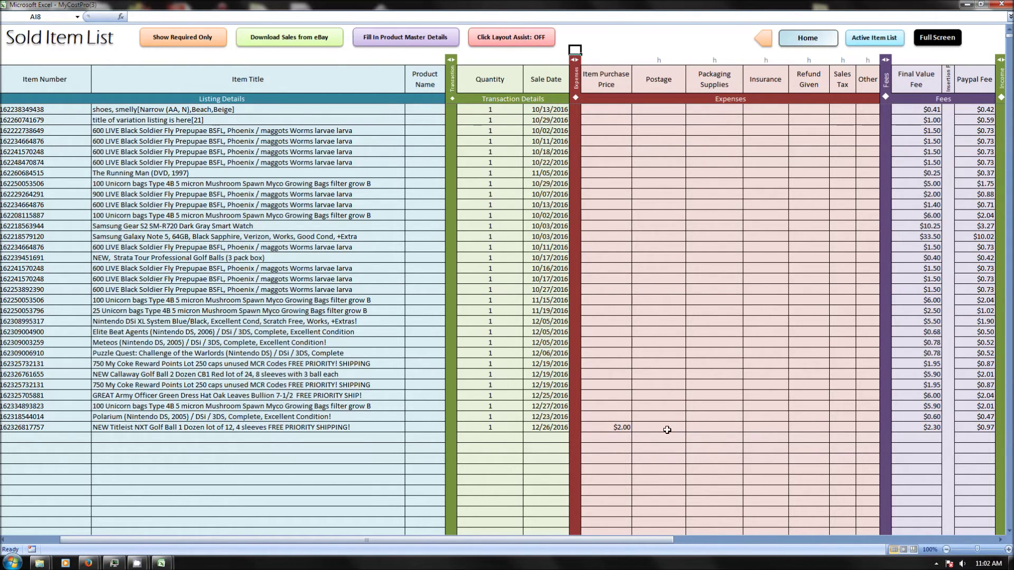
scroll(610, 551, right, 3)
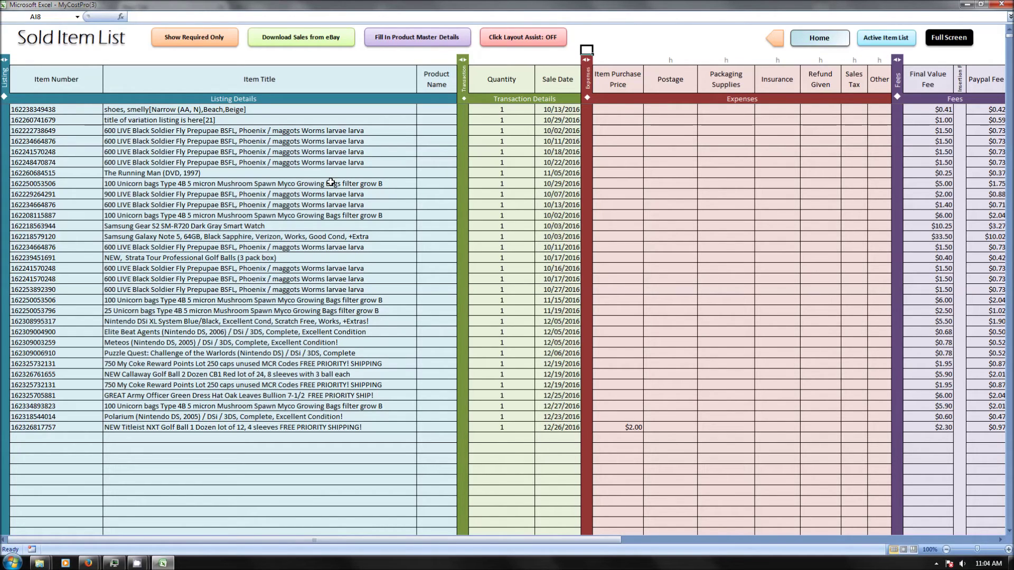
- Load the four active eBay listings into the Active Item List and select the quantity cell showing 2
click(890, 42)
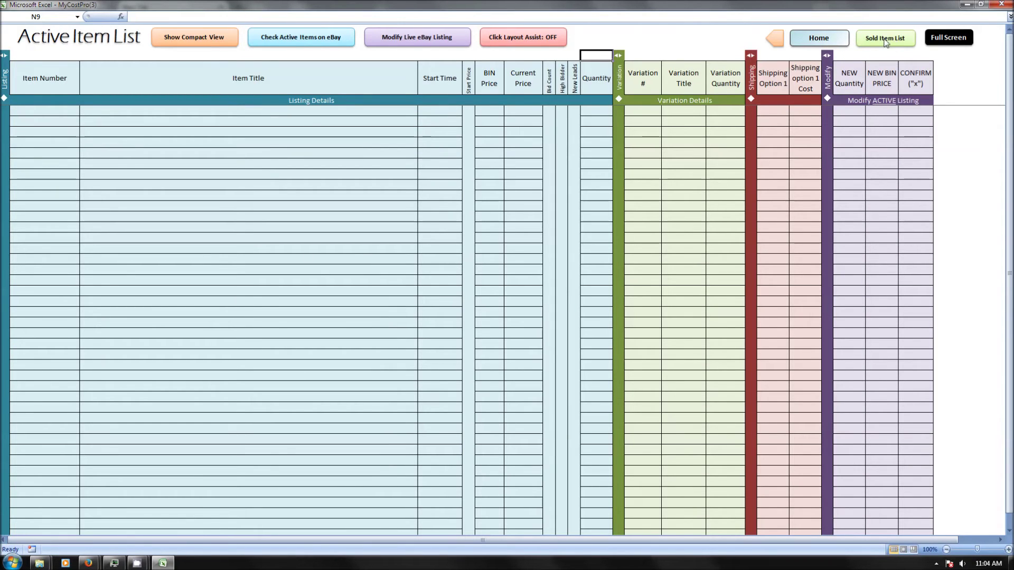
click(810, 41)
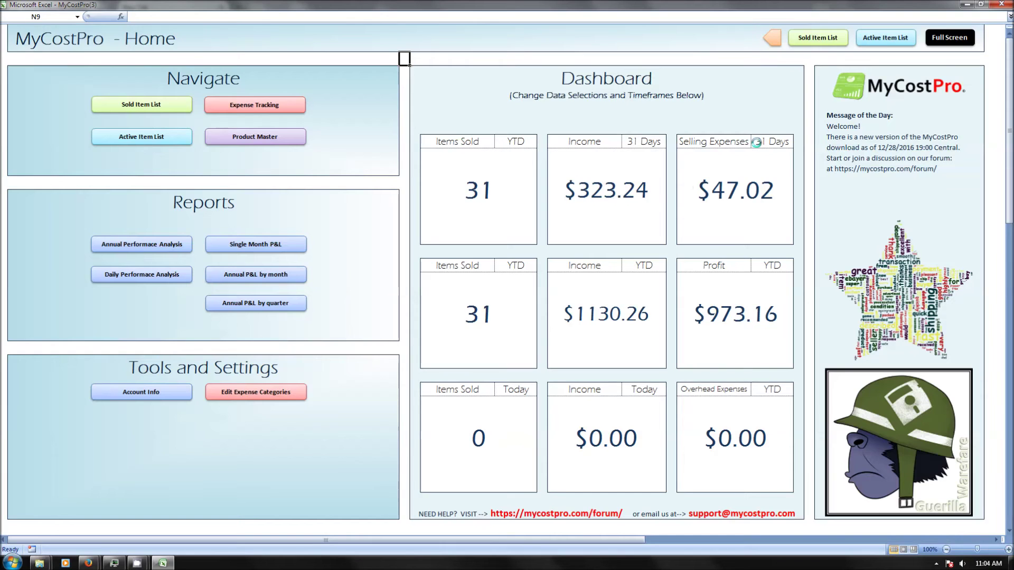
click(149, 138)
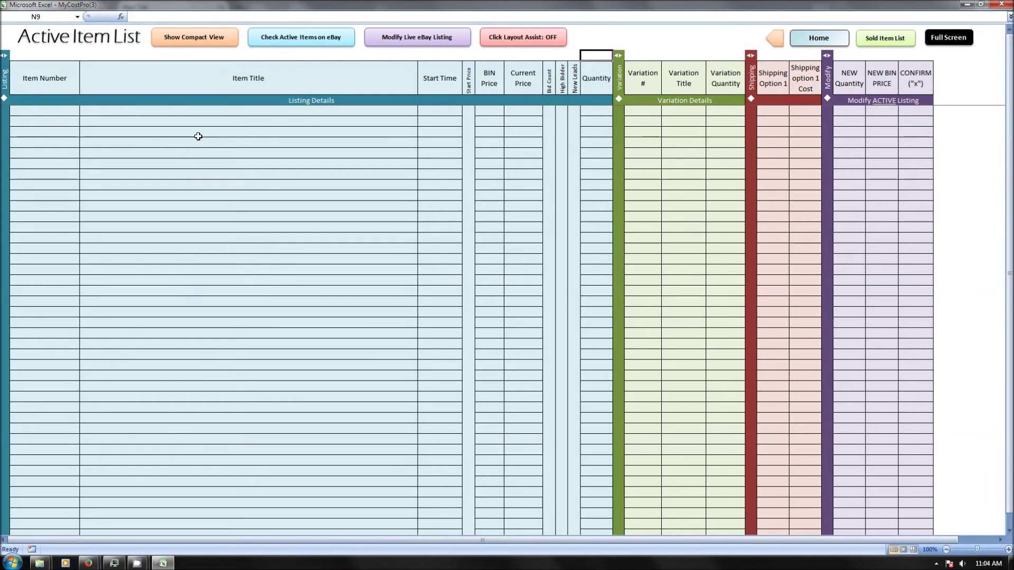
click(302, 45)
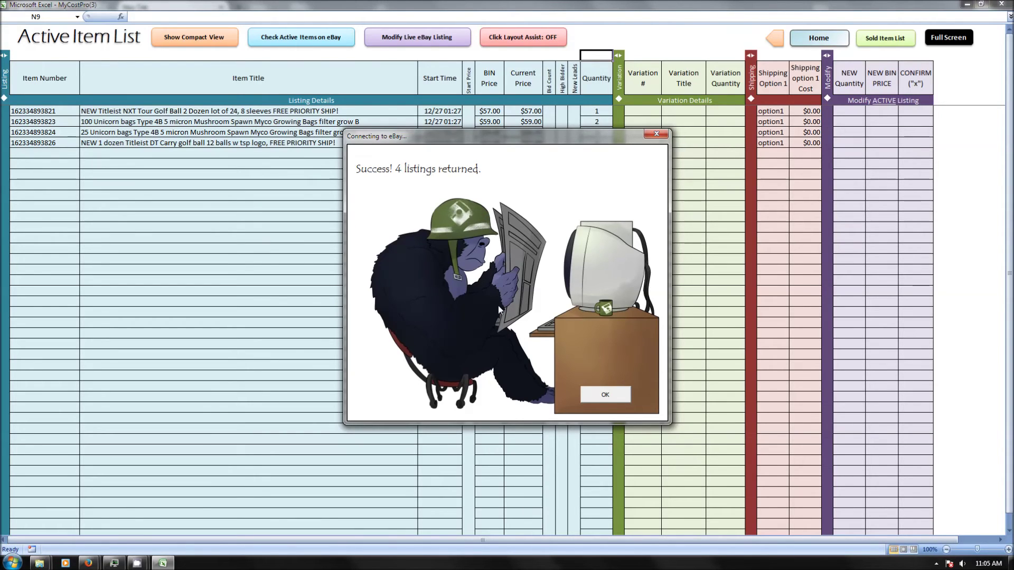
click(606, 394)
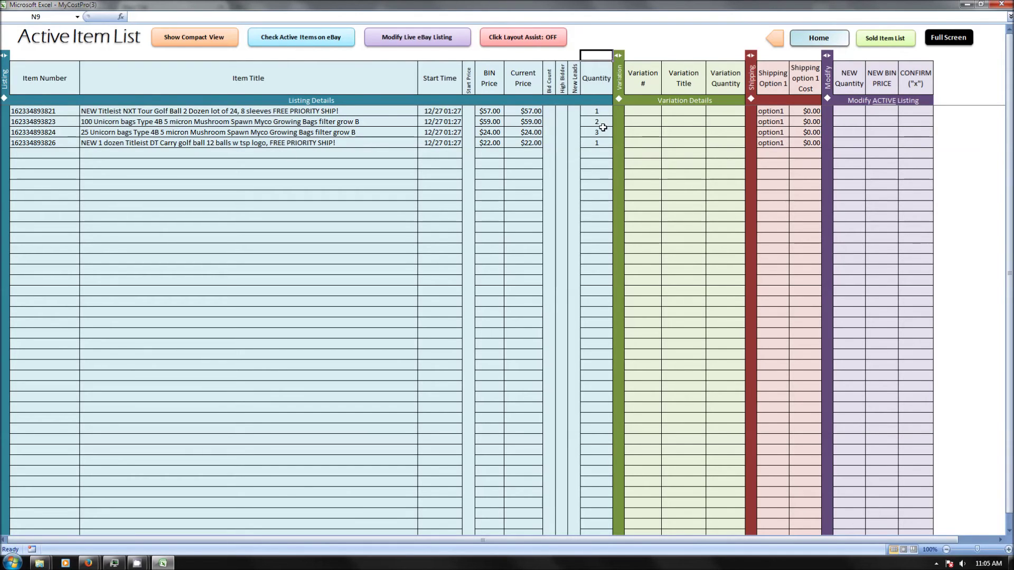
click(598, 125)
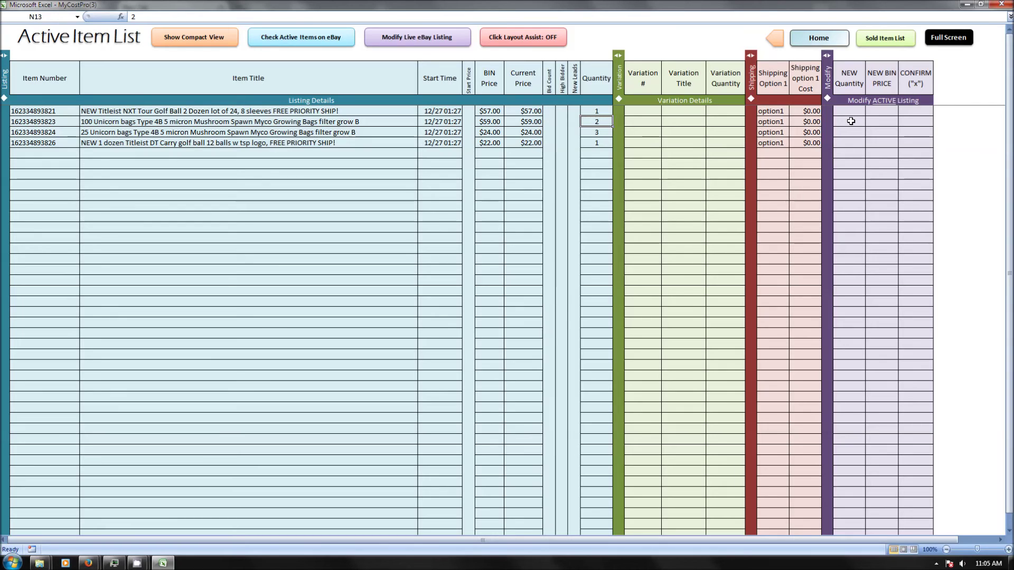
- Enter a new quantity of 3 with an 'x' confirmation for the 100 Unicorn bags listing
click(851, 122)
text(3)
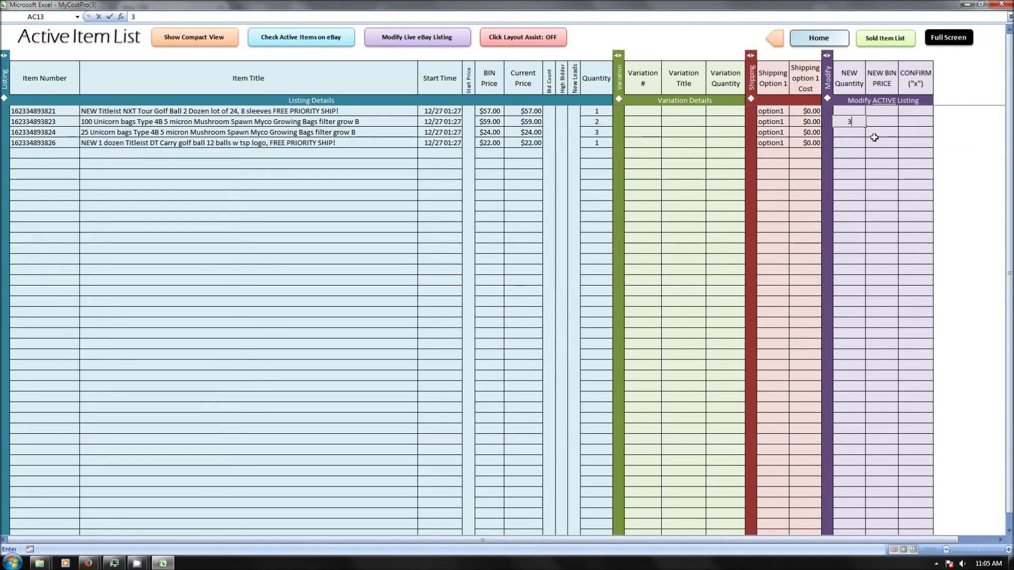
click(903, 123)
text(x)
key(Return)
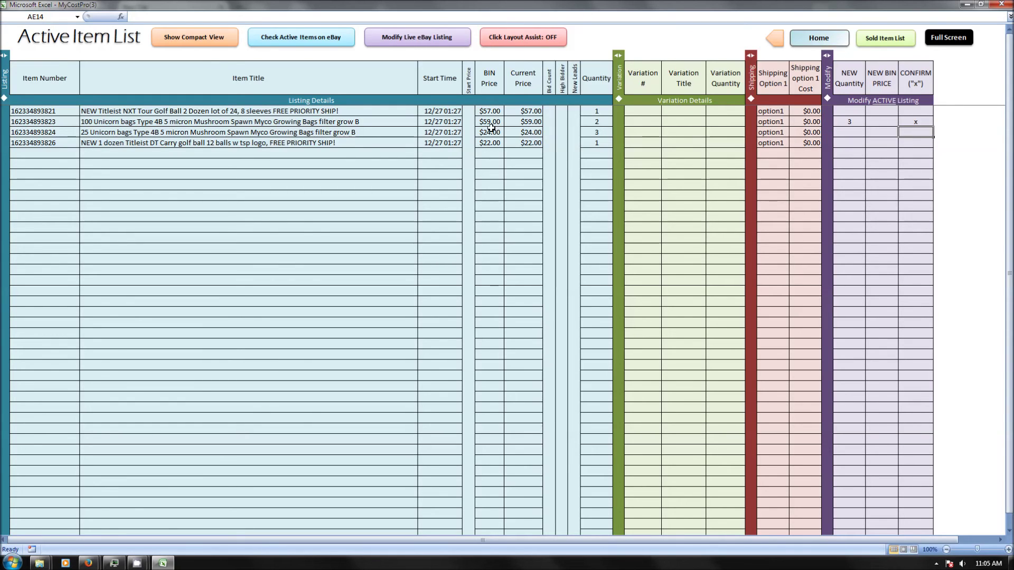
- Push the quantity change to the live eBay listing, refresh active items, and return Home
click(436, 40)
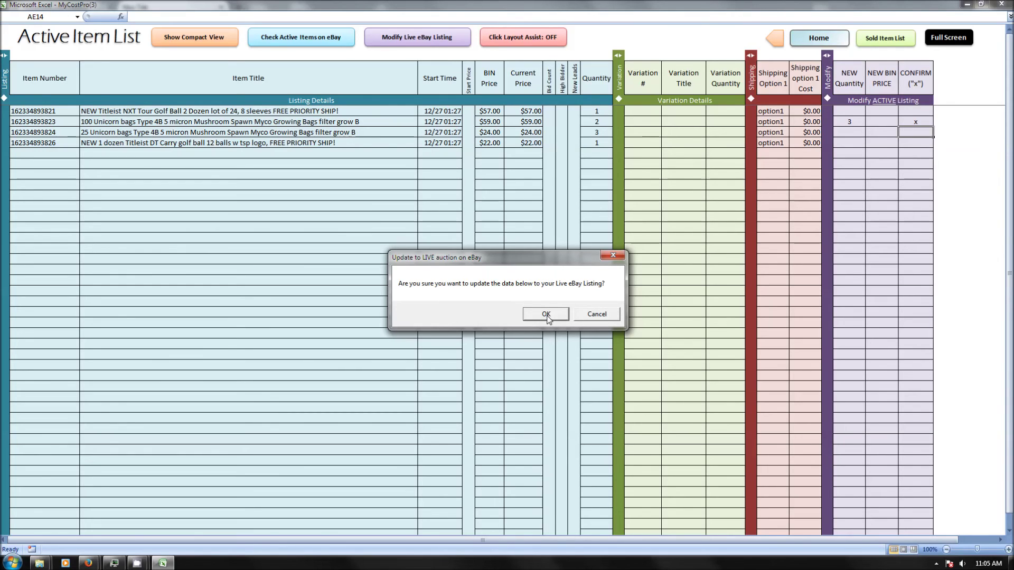
click(547, 314)
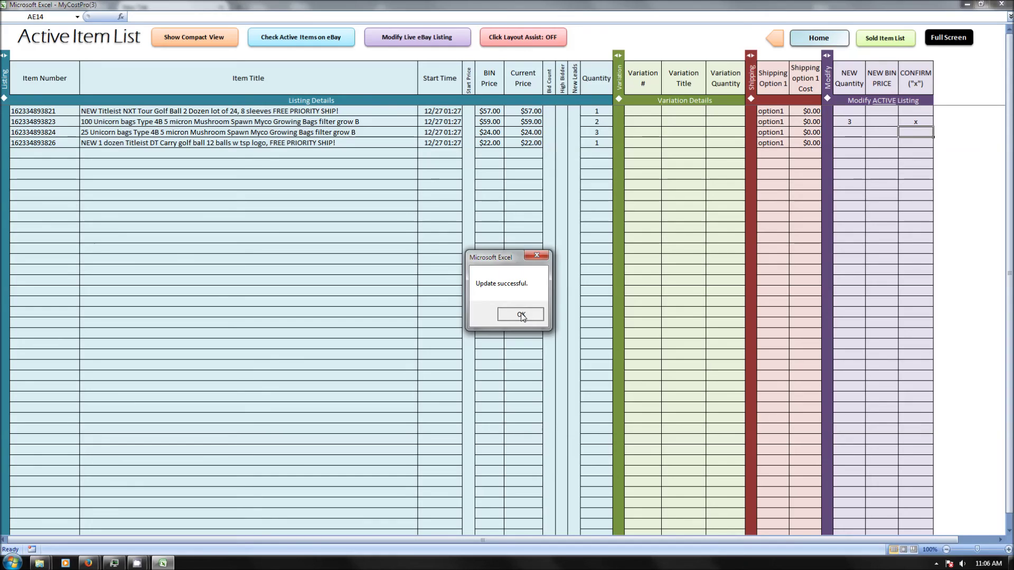
click(520, 313)
click(317, 37)
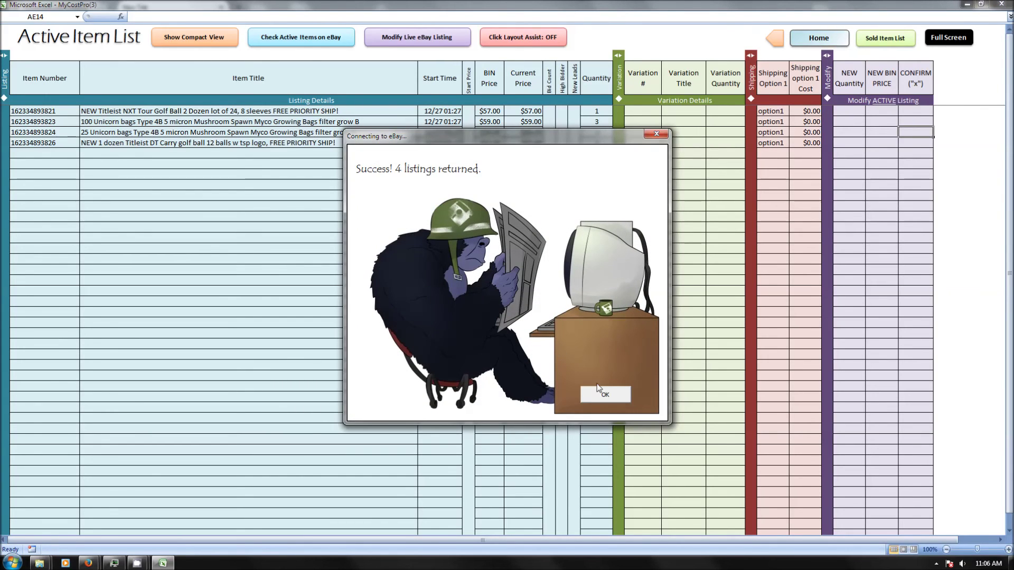
click(603, 391)
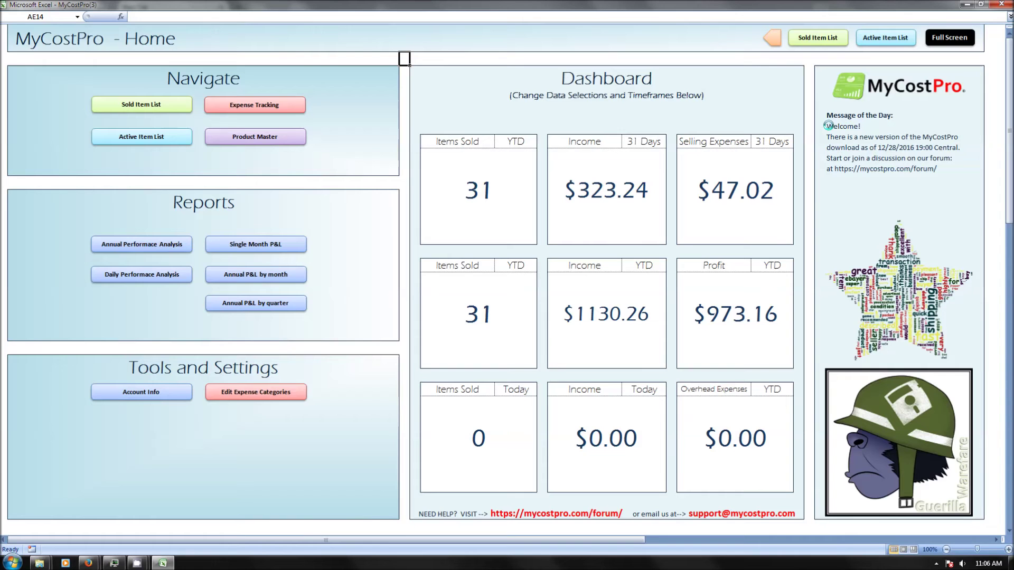
click(818, 37)
- Make the first dashboard box show Profit instead of Items Sold
click(475, 142)
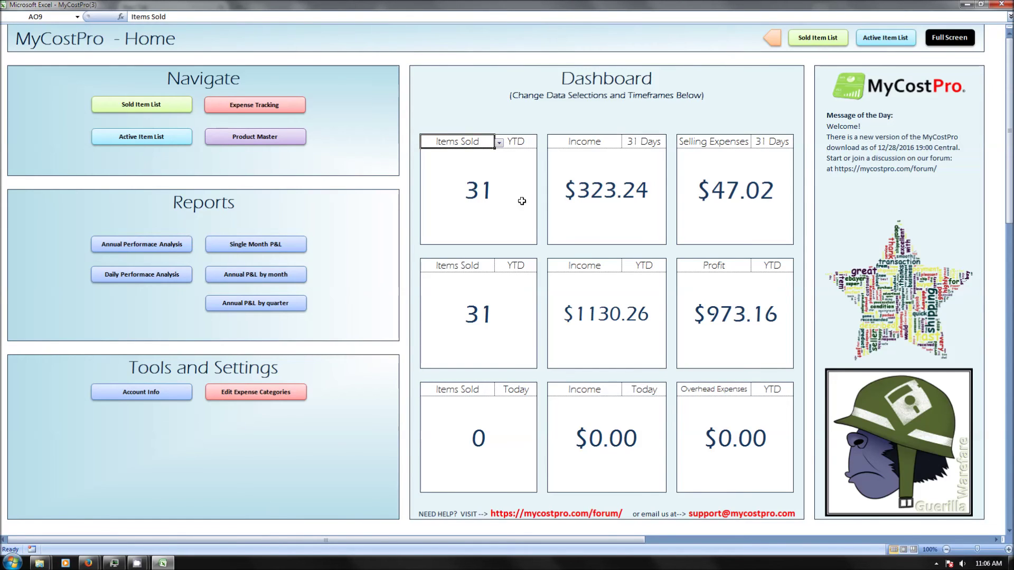
click(498, 142)
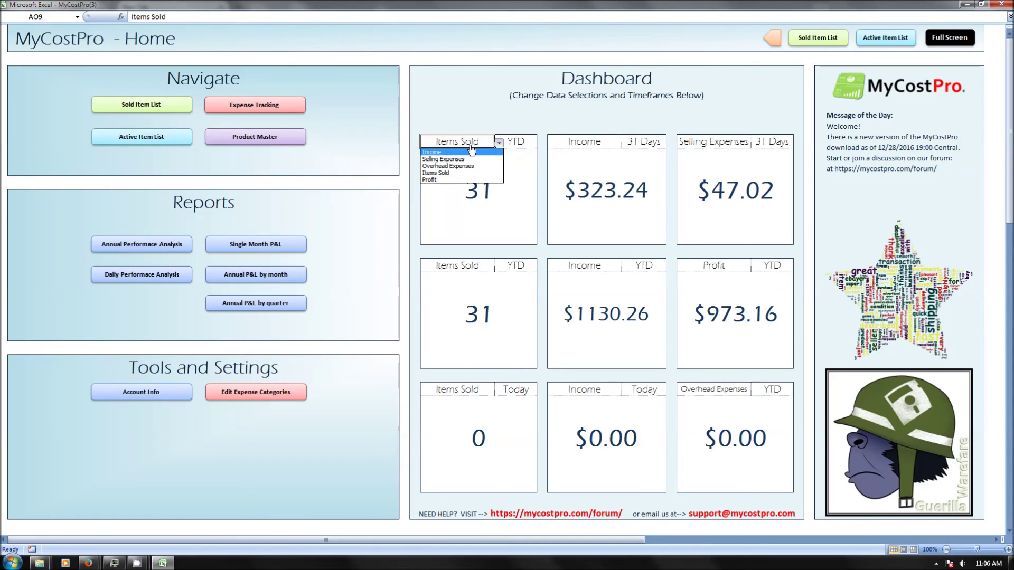
click(469, 179)
- Switch that box to month-to-date ($276.22) and open the Annual P&L by month report
click(511, 145)
click(542, 143)
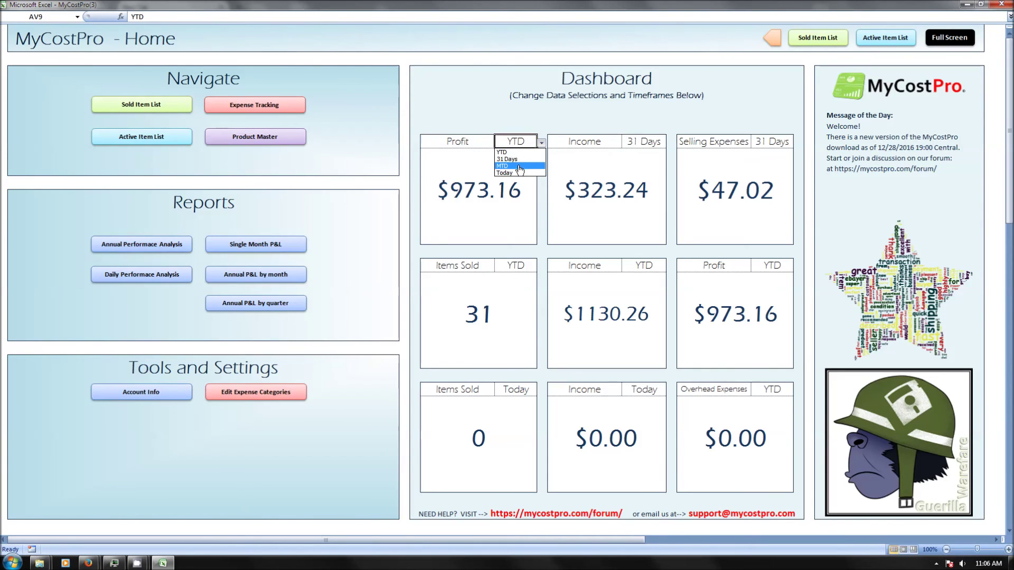
click(518, 159)
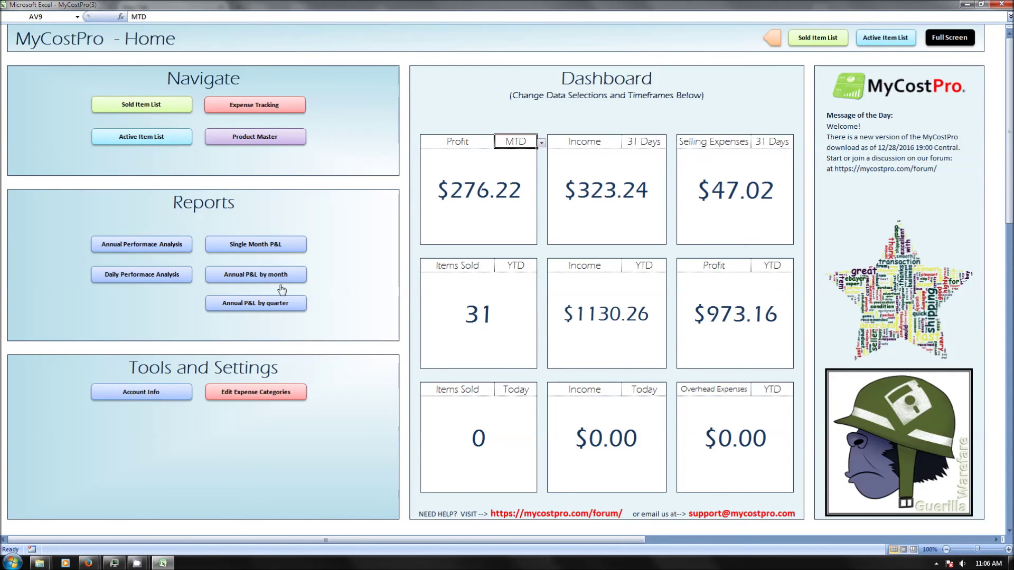
click(256, 306)
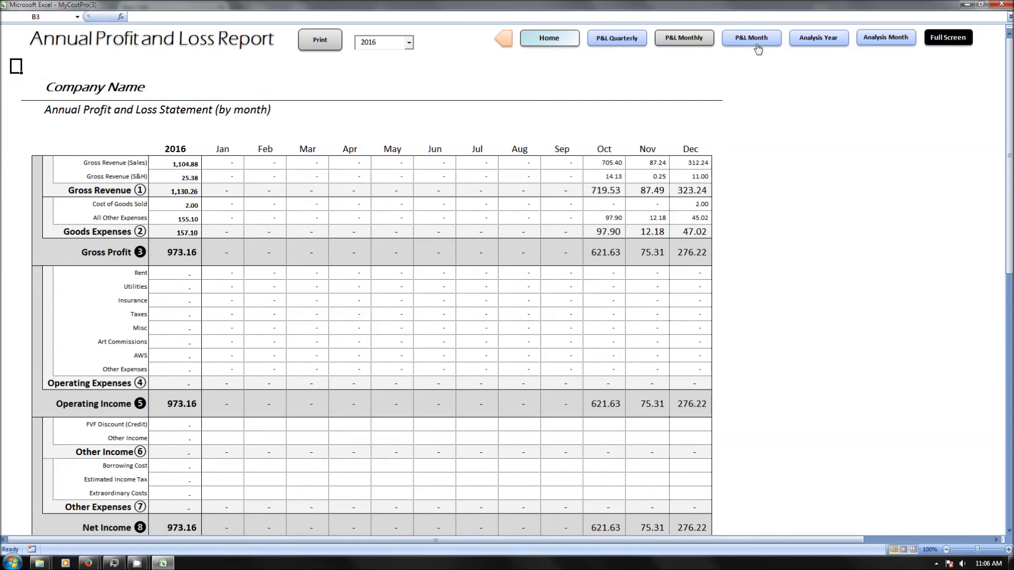
- View the P&L Month report, the 2016 yearly analysis, and December's daily analysis
click(759, 46)
click(807, 46)
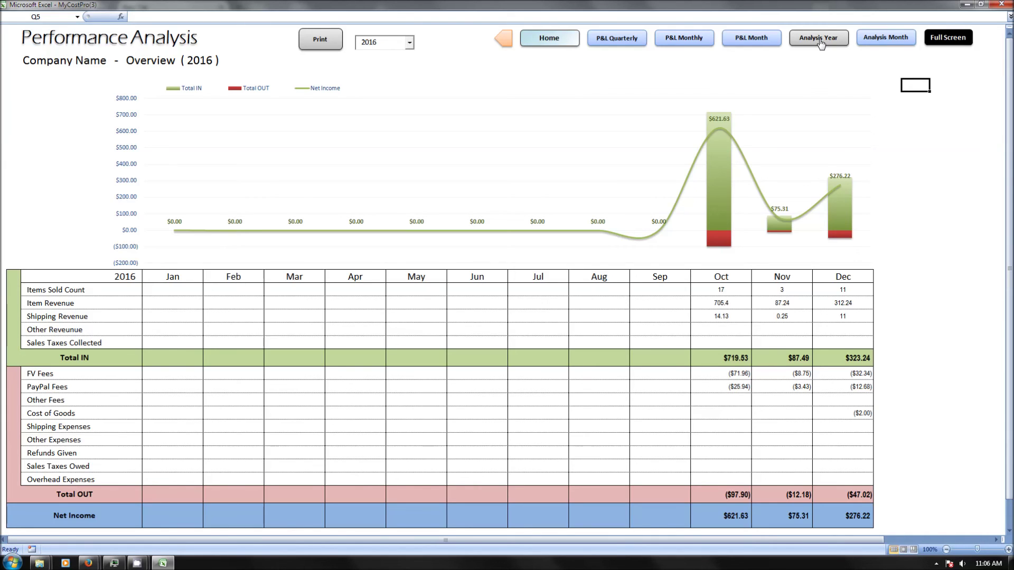
click(910, 41)
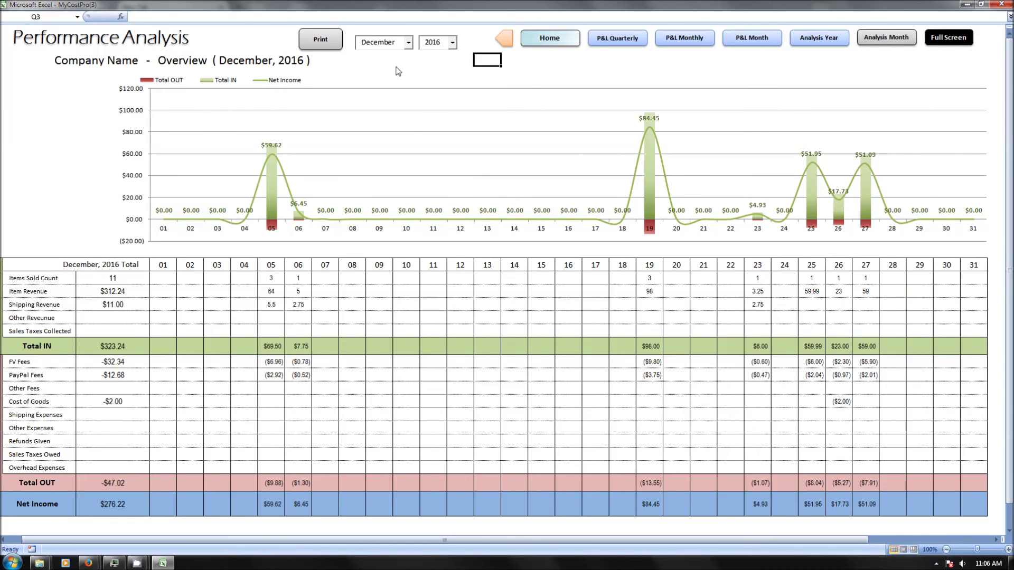
- Show the monthly analysis for November, then October 2016, and return Home
click(408, 43)
click(386, 116)
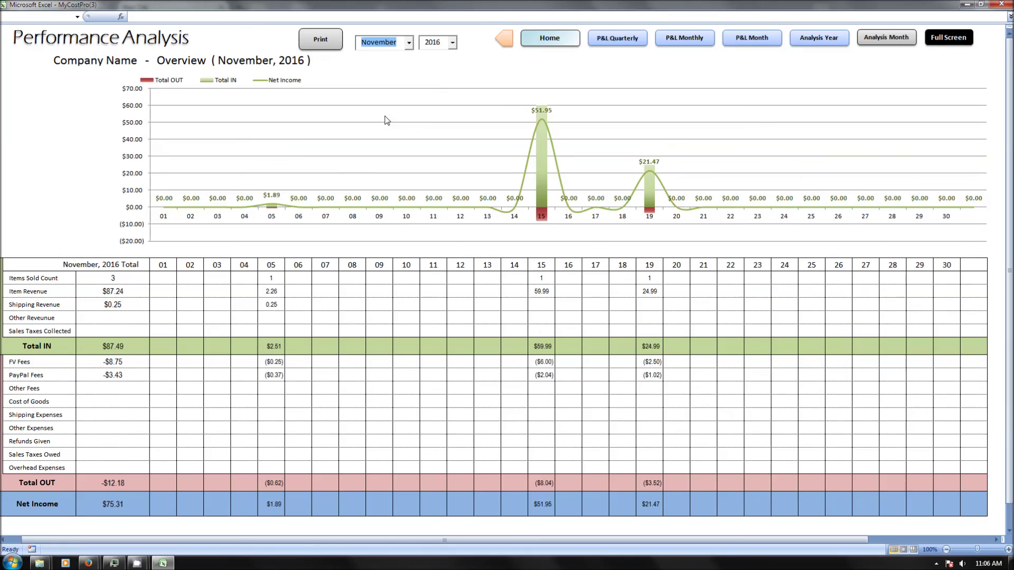
click(408, 42)
click(383, 106)
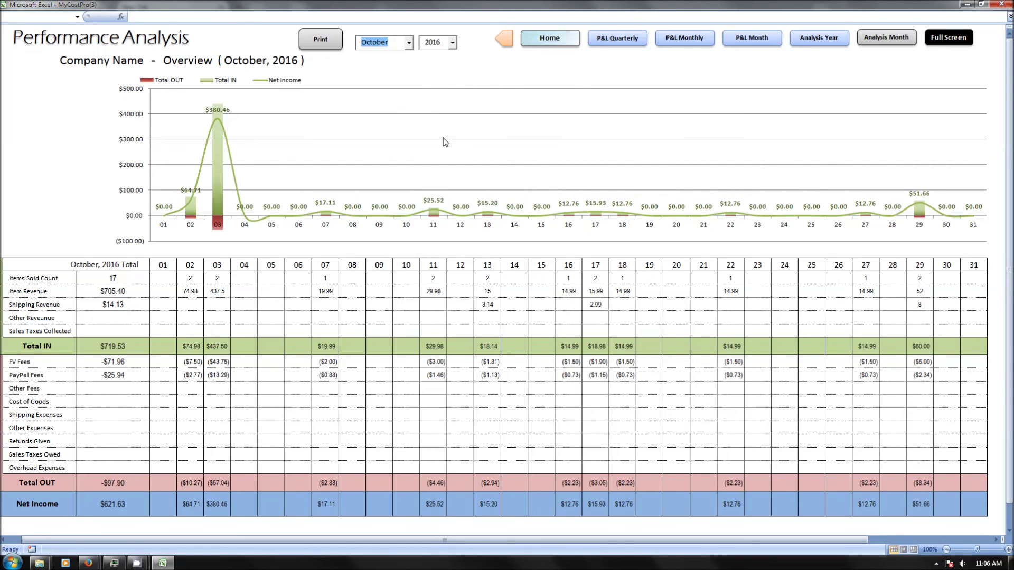
click(573, 43)
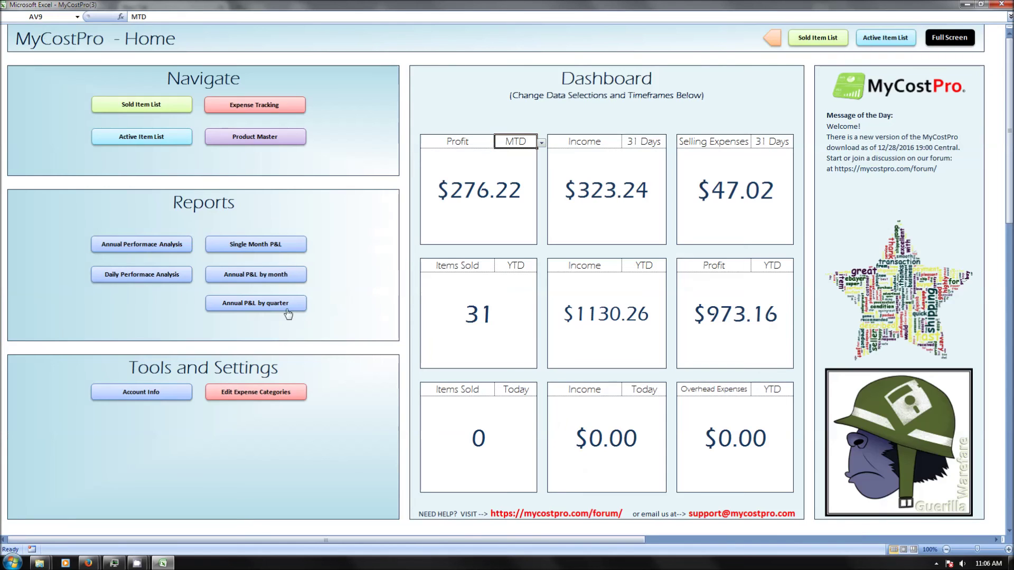